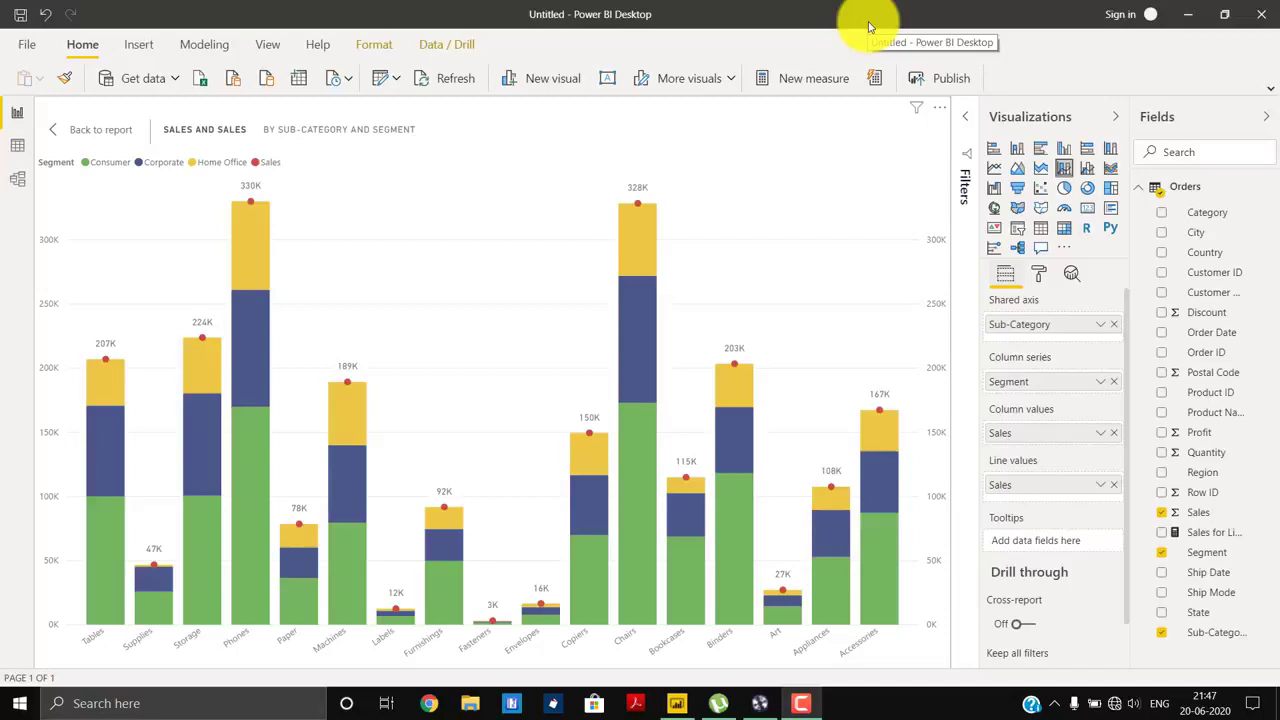
# Exit Focus mode to return to the report page with the Sales chart
pyautogui.press('Escape')
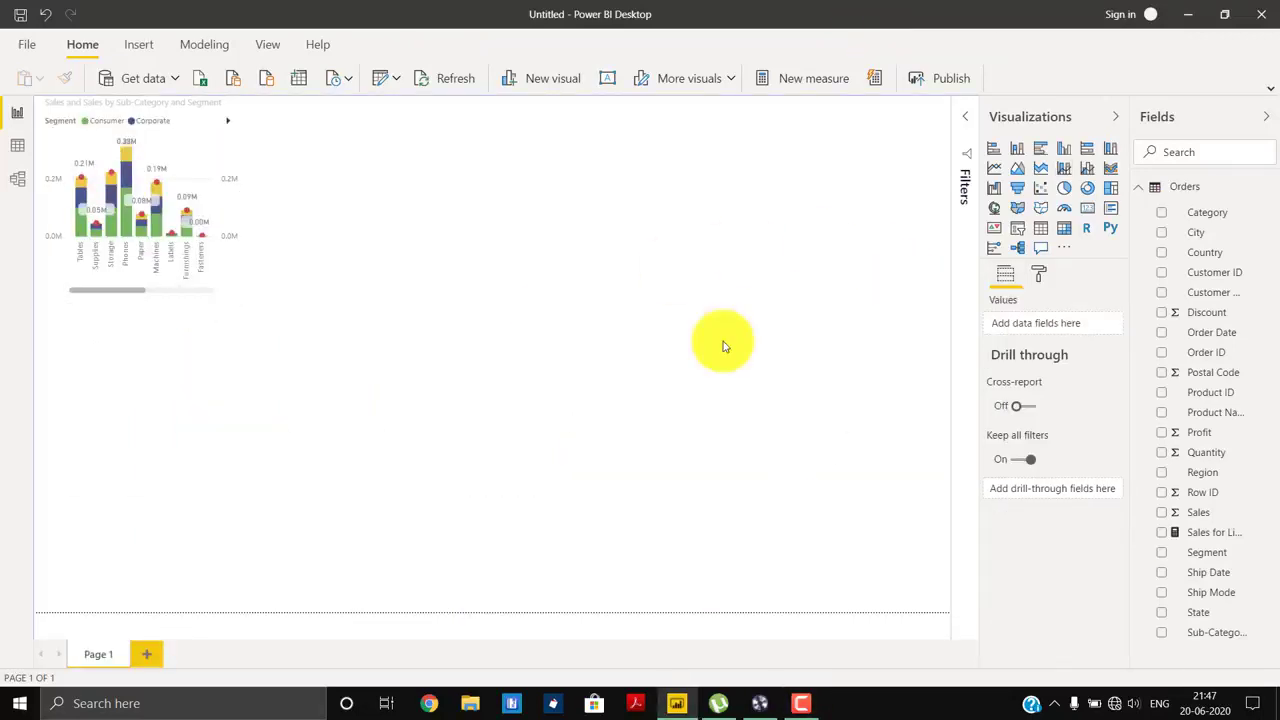
# Add a blank line and stacked column chart and view it in Focus mode
pyautogui.click(1064, 173)
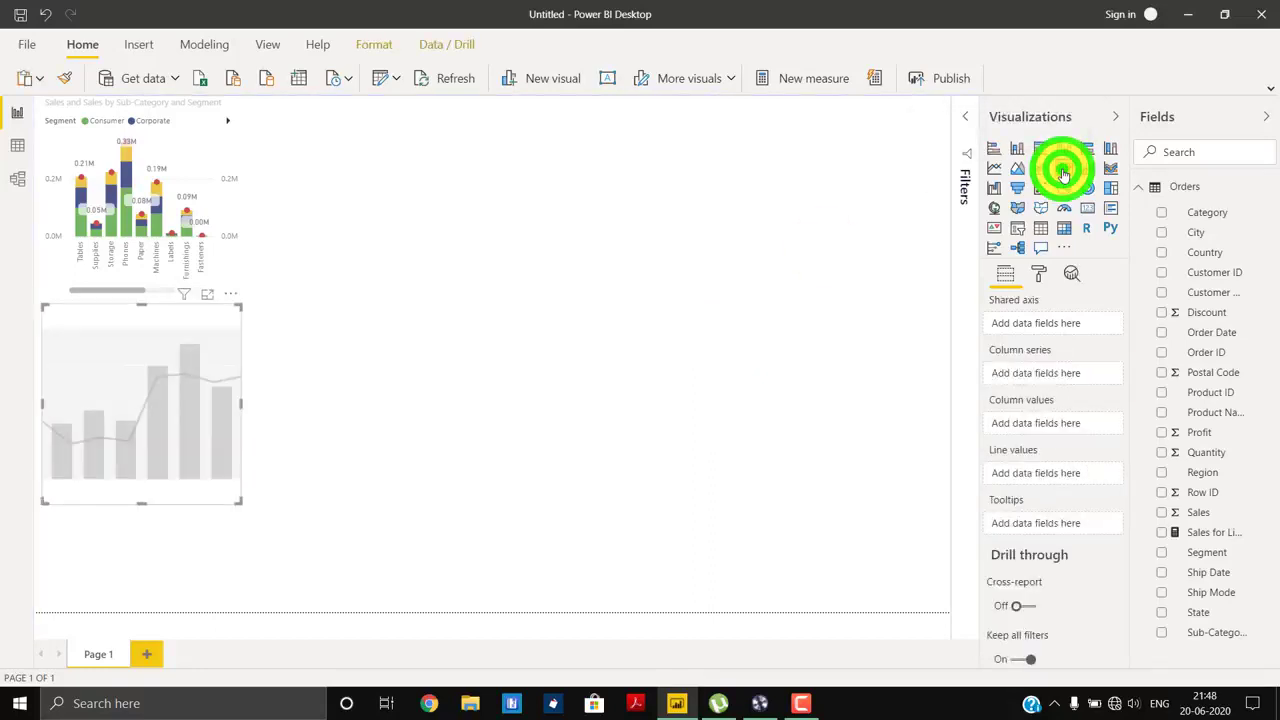
pyautogui.click(198, 316)
pyautogui.click(207, 300)
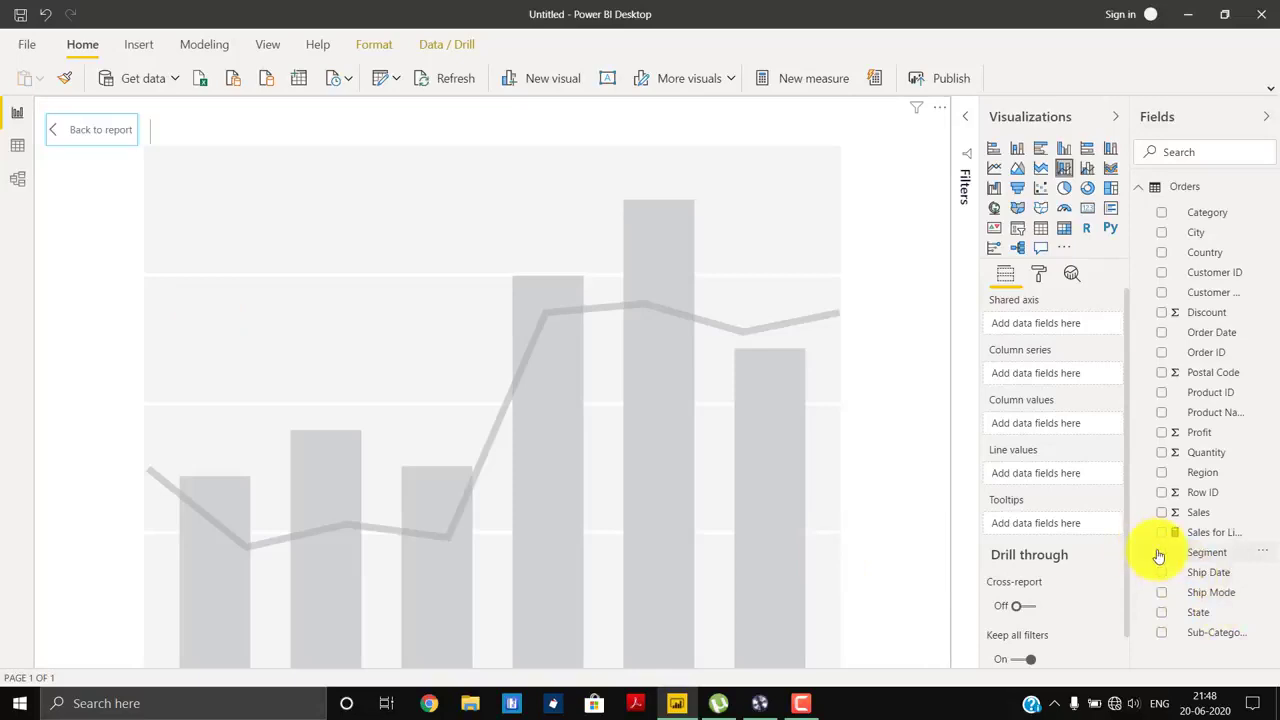
# Assign Segment as column series, Sub-Category as shared axis, and Sales as column and line values
pyautogui.moveTo(1194, 552); pyautogui.dragTo(1035, 375)
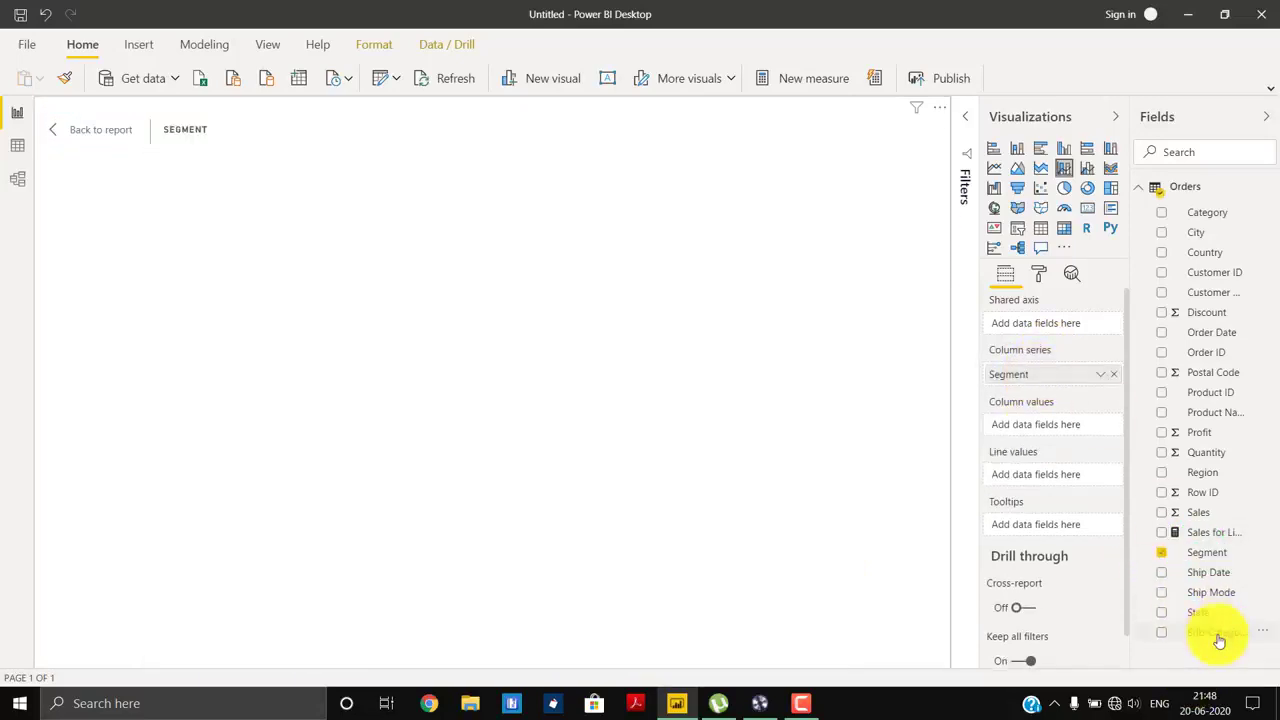
pyautogui.moveTo(1219, 641); pyautogui.dragTo(1074, 331)
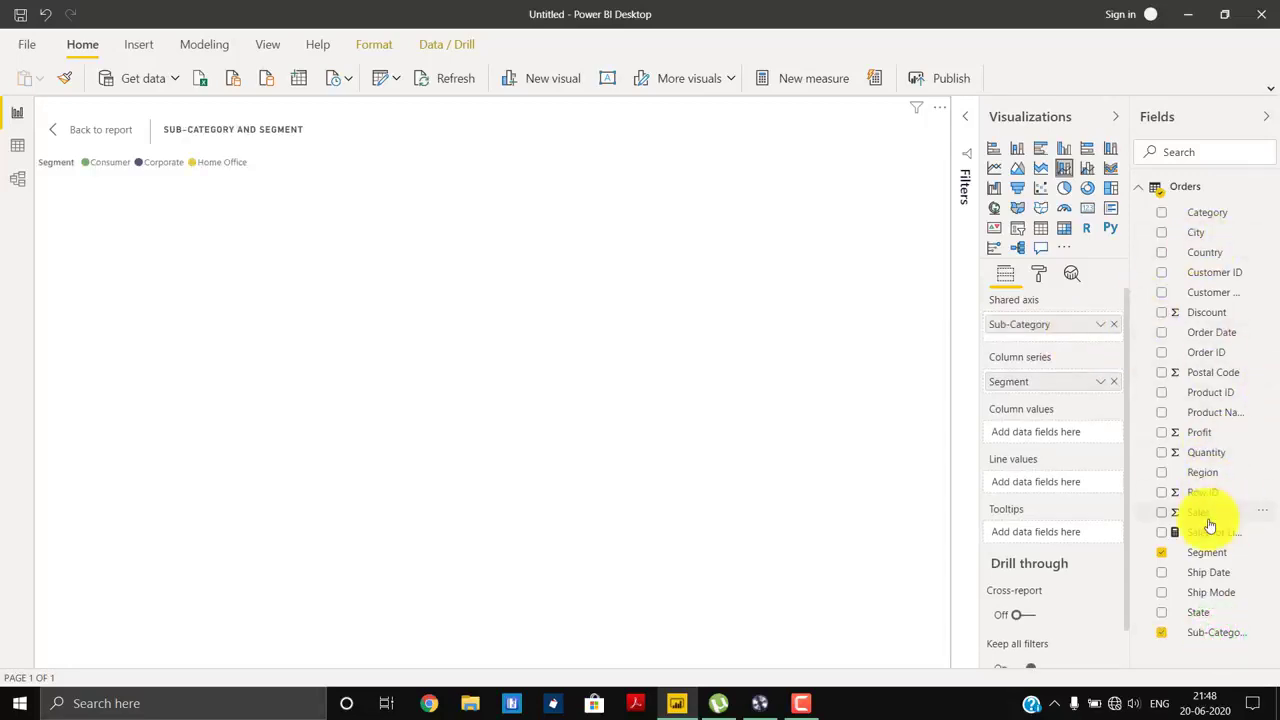
pyautogui.moveTo(1200, 512); pyautogui.dragTo(1032, 440)
pyautogui.moveTo(1211, 512); pyautogui.dragTo(1040, 486)
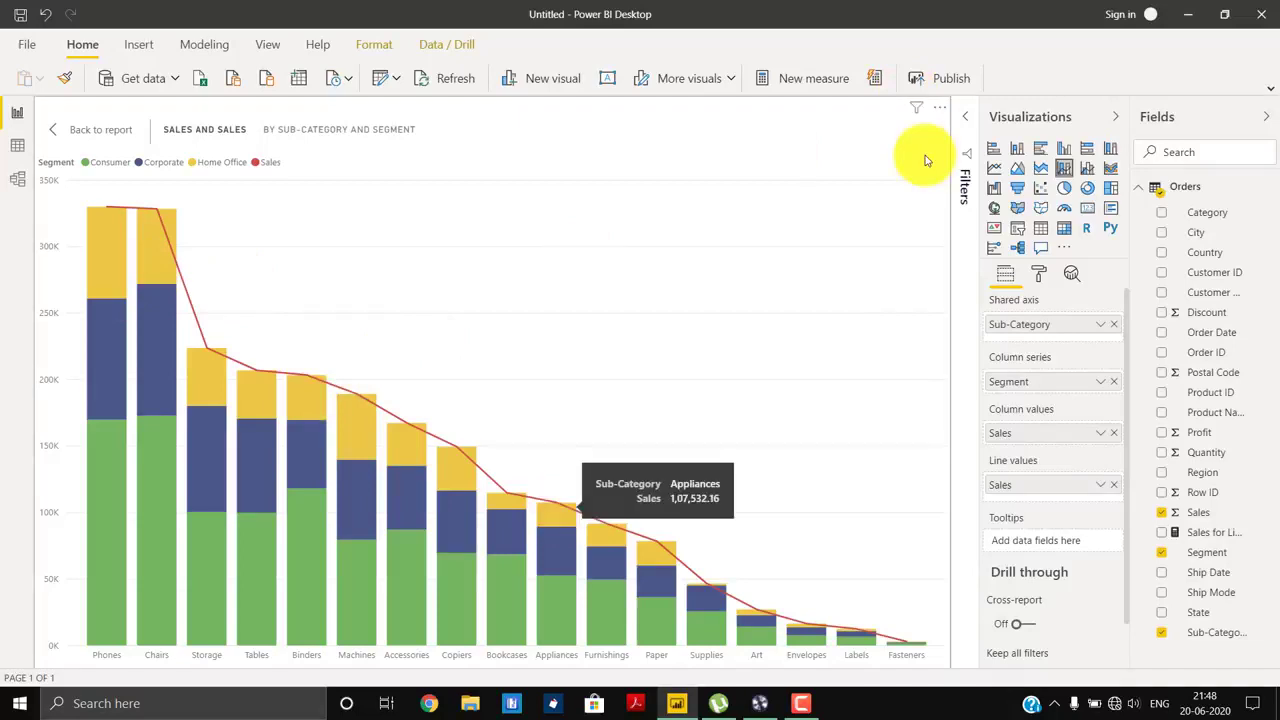
# Sort the chart by Sub-Category
pyautogui.click(939, 107)
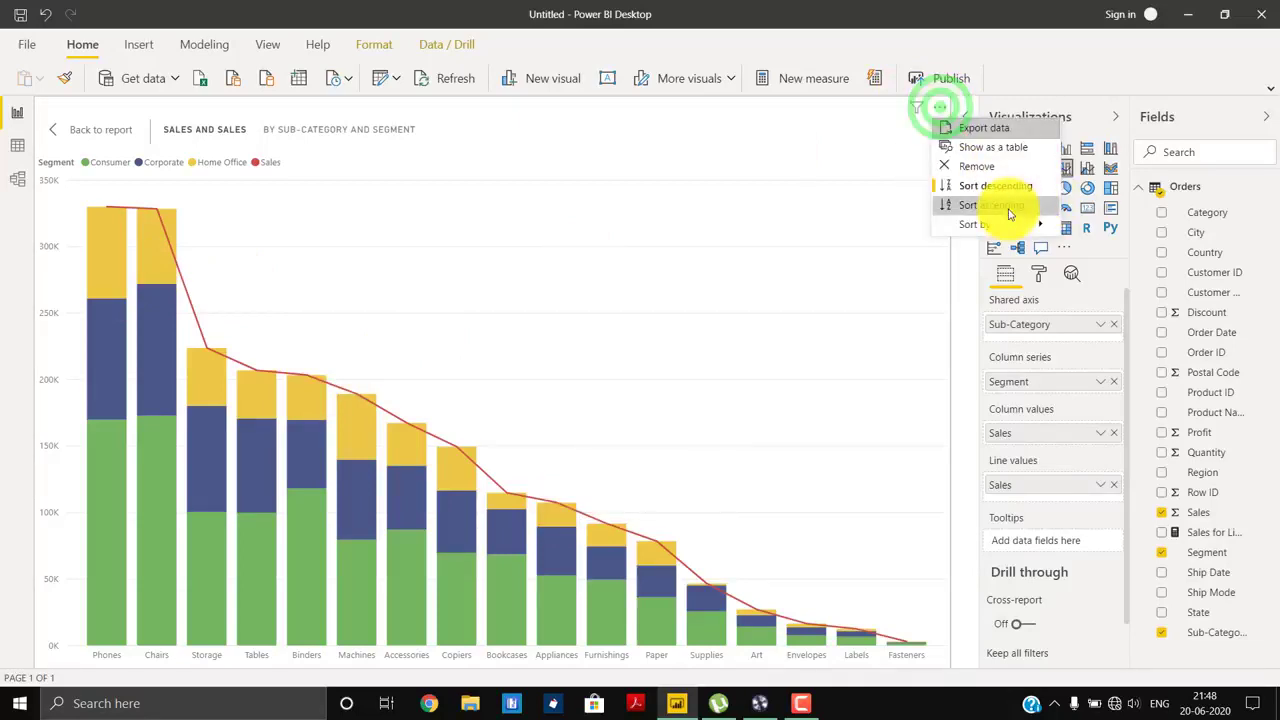
pyautogui.click(1014, 226)
pyautogui.click(1100, 226)
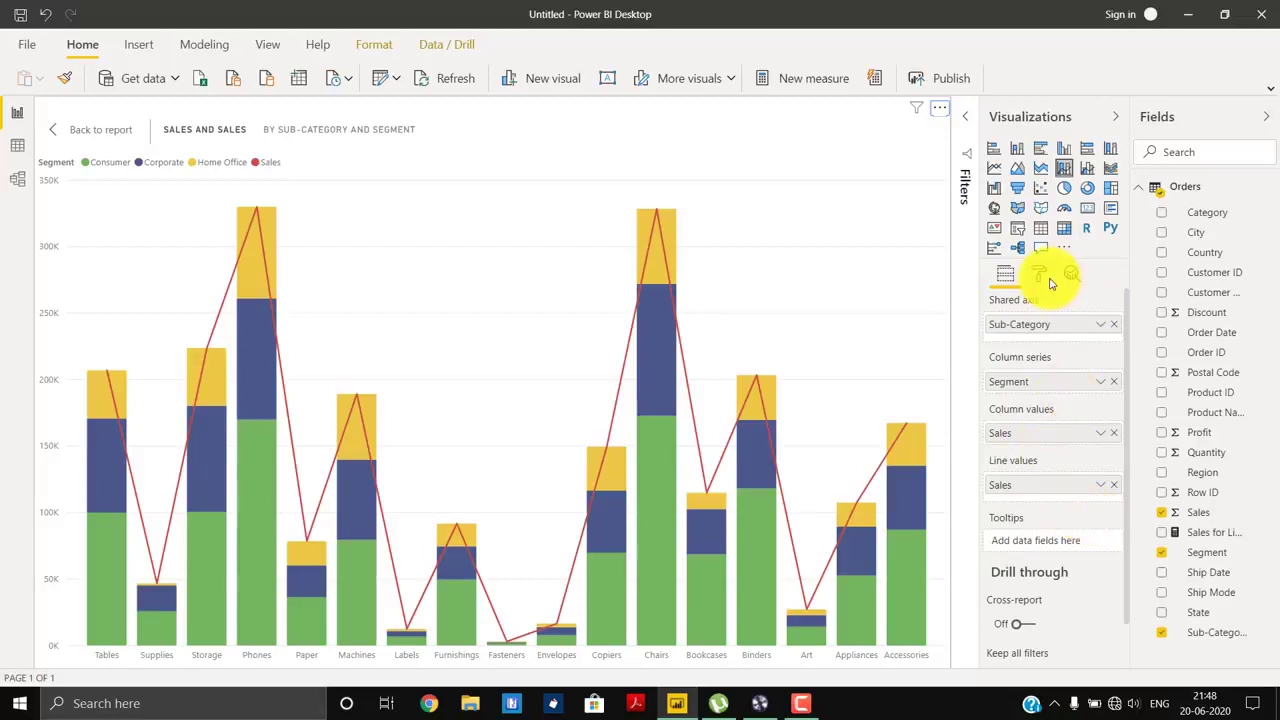
# Turn Data labels on in the Format pane and expand their settings
pyautogui.click(1045, 277)
pyautogui.click(1095, 486)
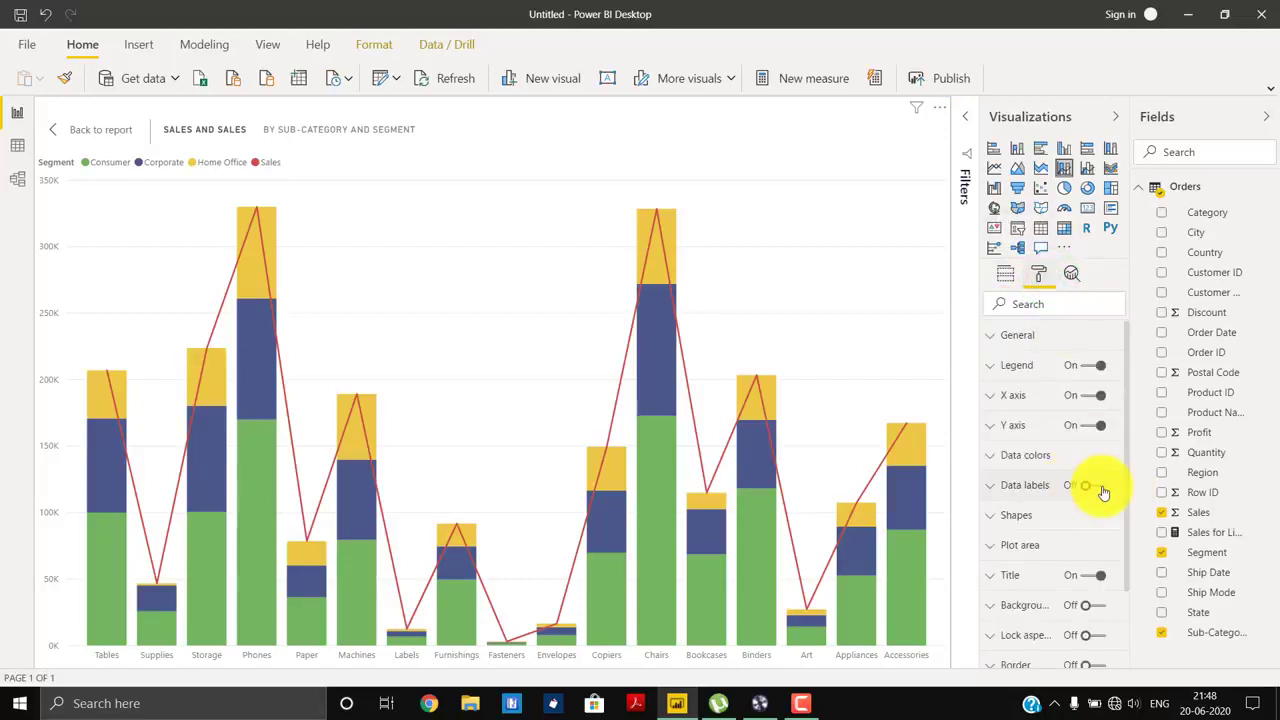
pyautogui.click(1099, 487)
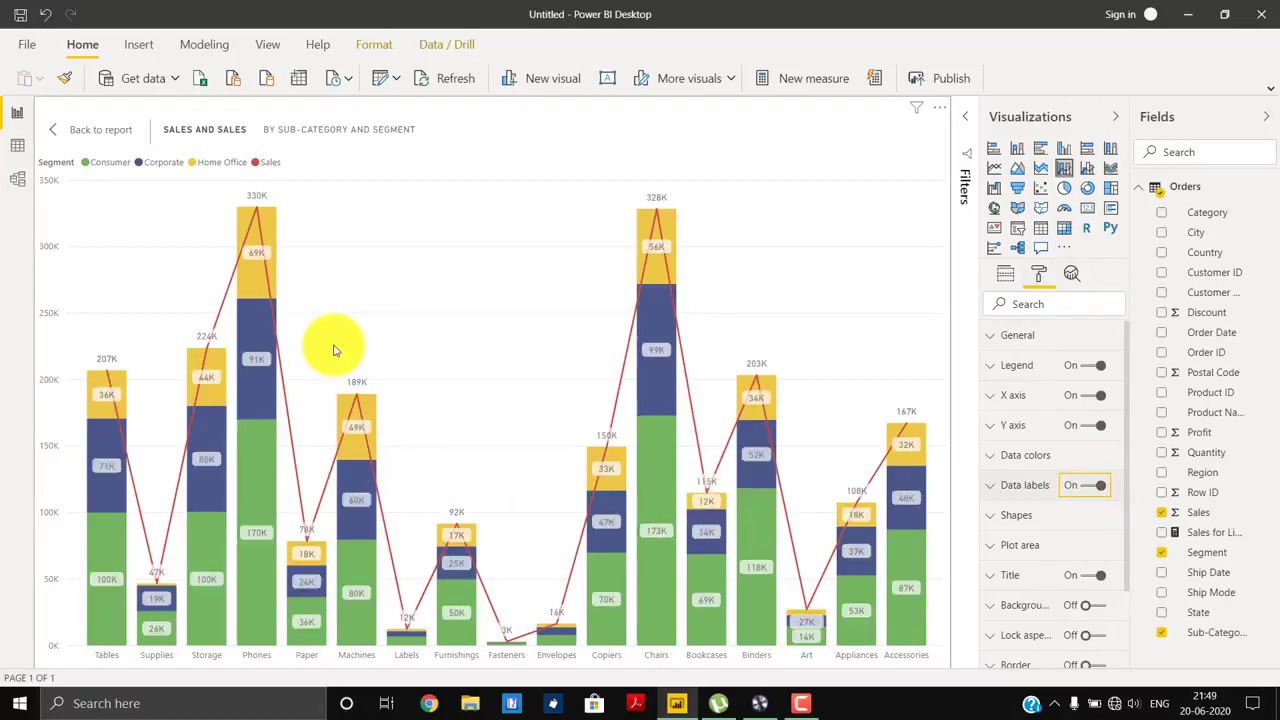
pyautogui.click(1022, 485)
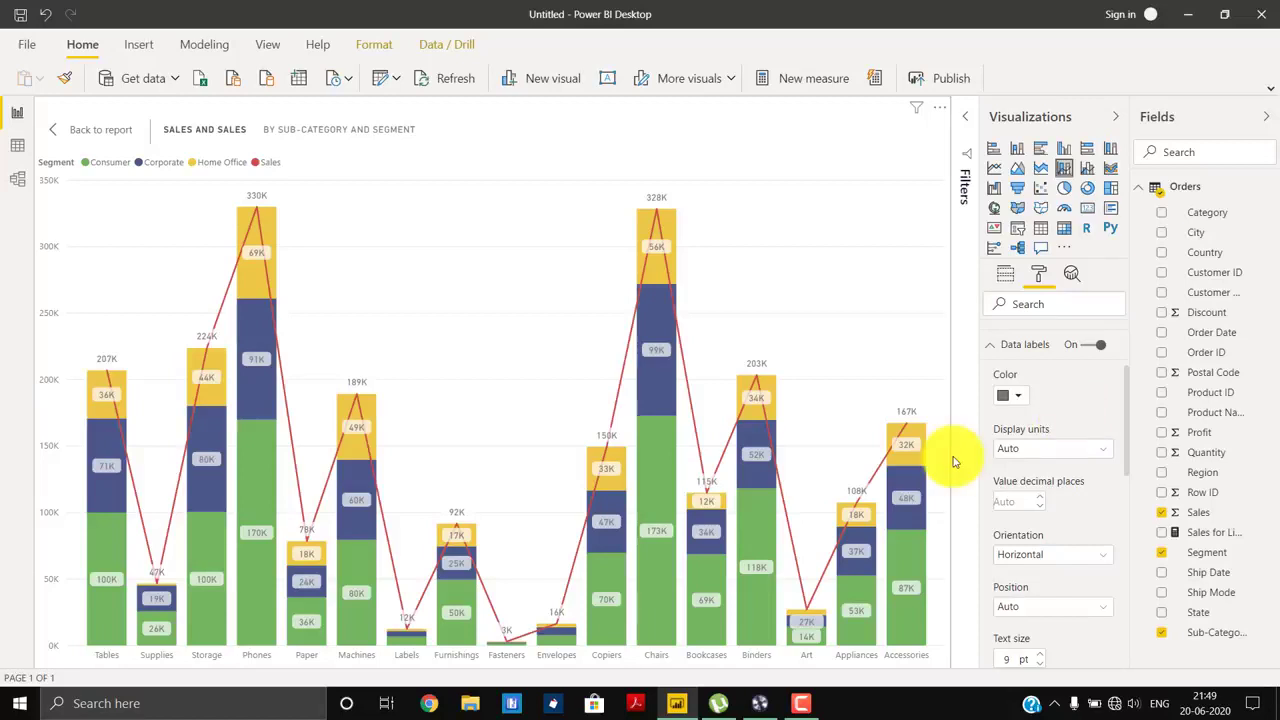
# Turn on Customize series and hide the Consumer and Corporate data labels
pyautogui.scroll(-5, 1066, 494)
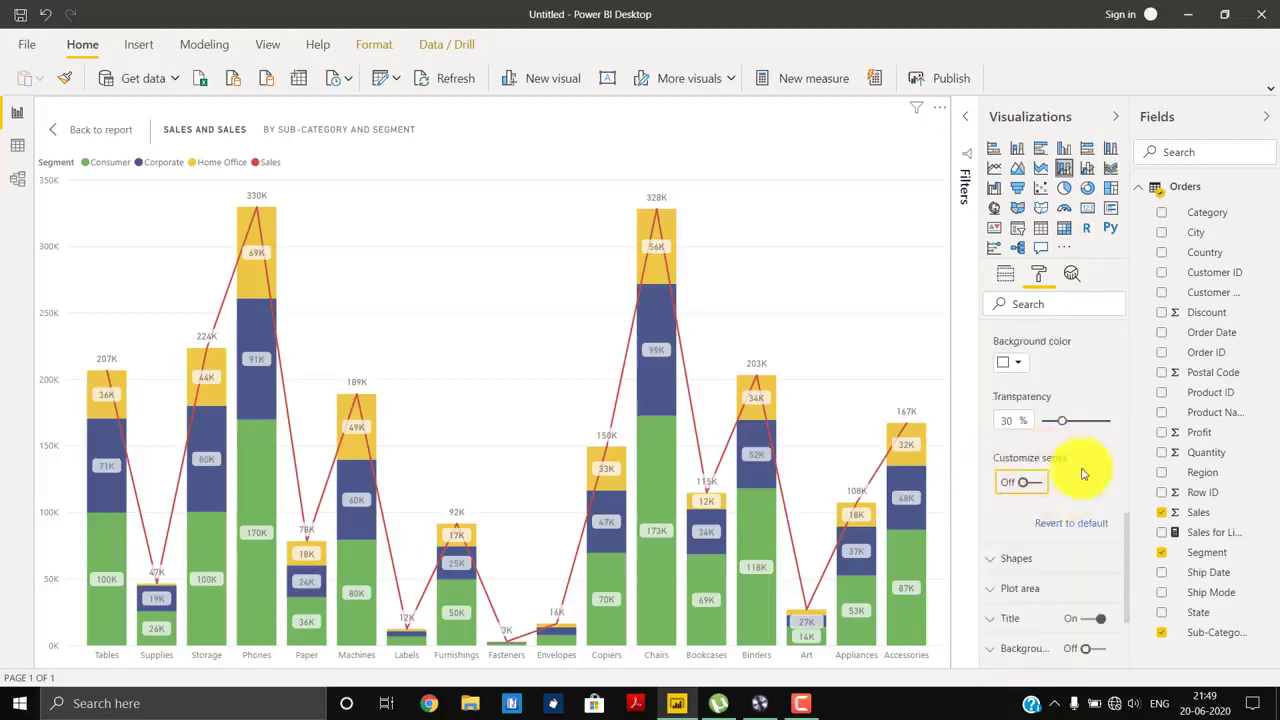
pyautogui.click(1027, 479)
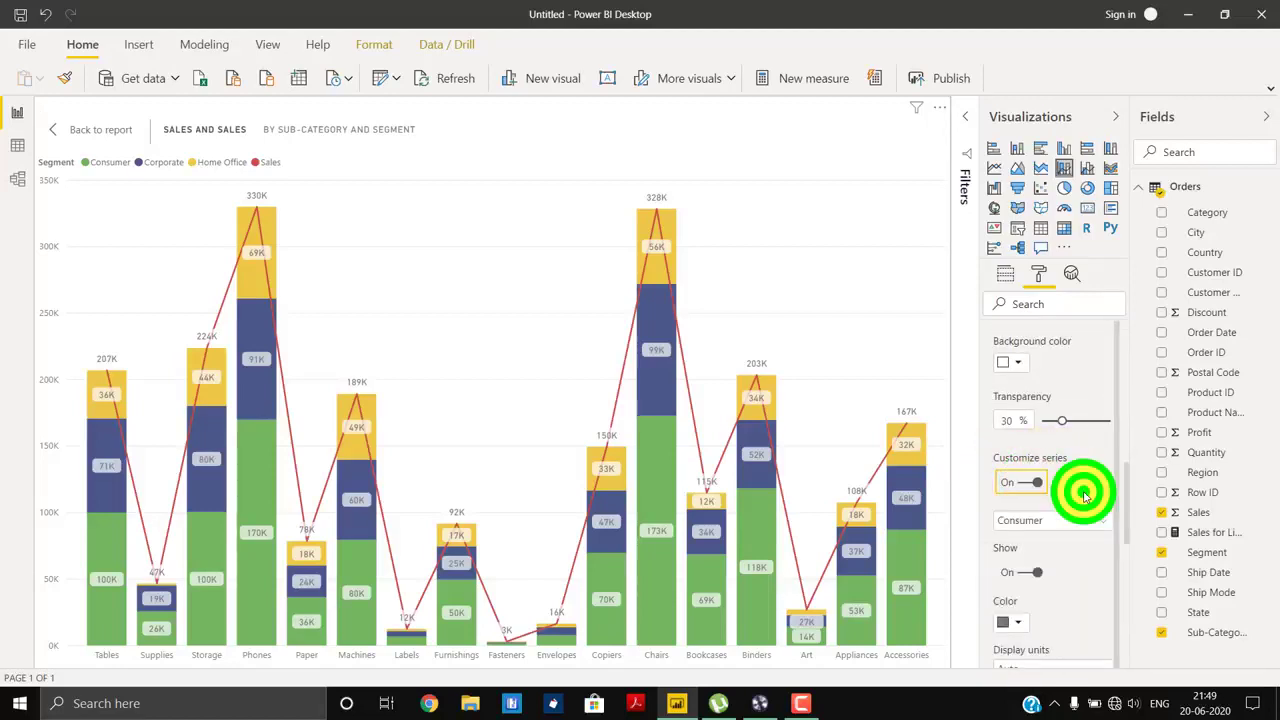
pyautogui.scroll(-2, 1040, 450)
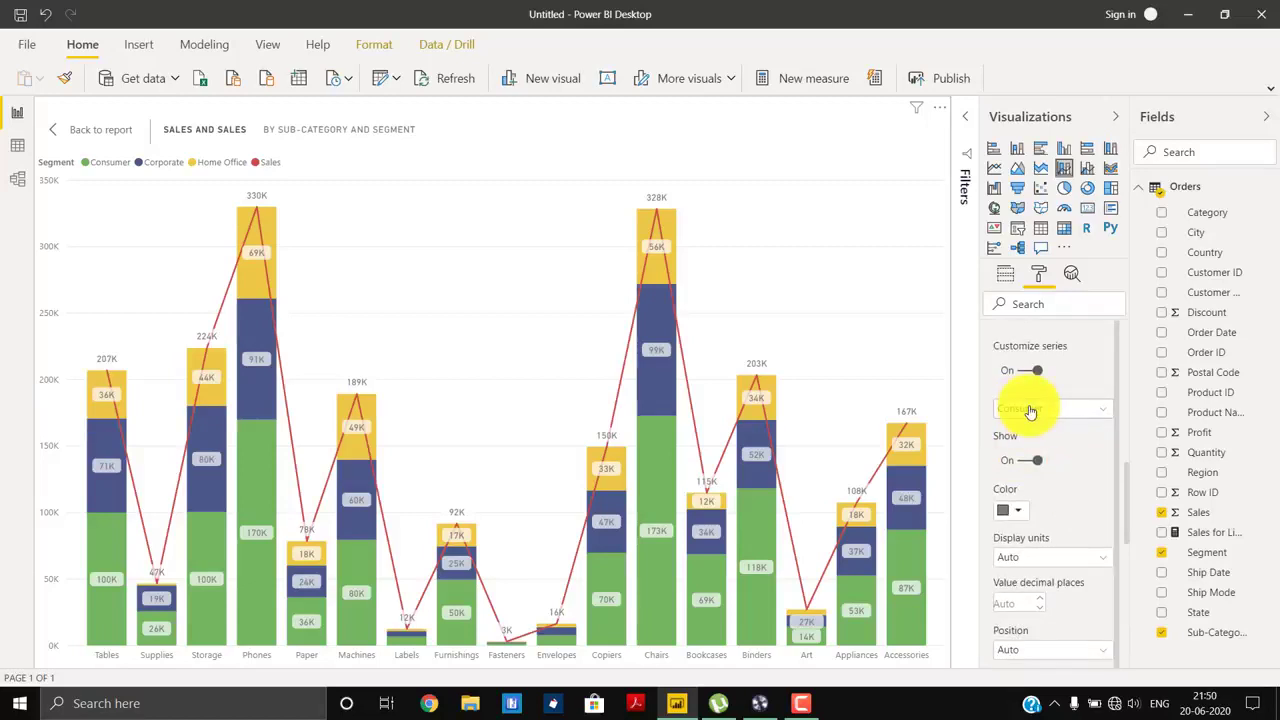
pyautogui.click(1031, 462)
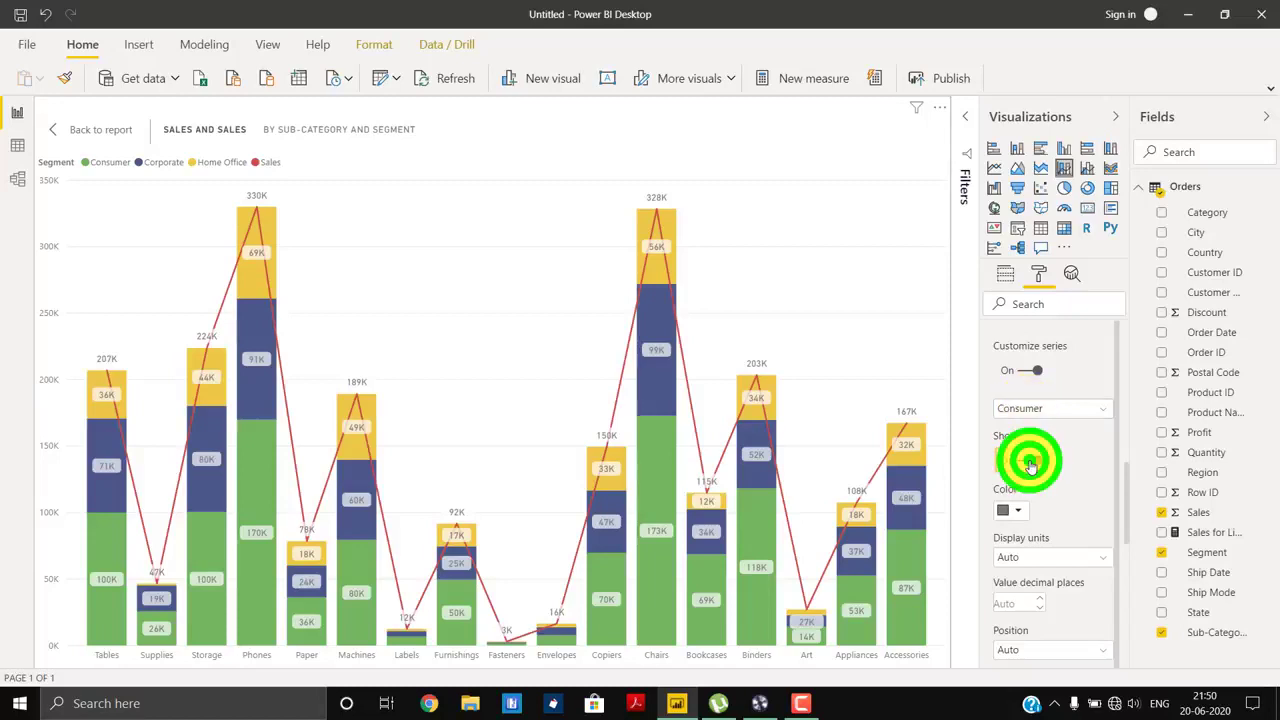
pyautogui.click(1060, 412)
pyautogui.click(1057, 443)
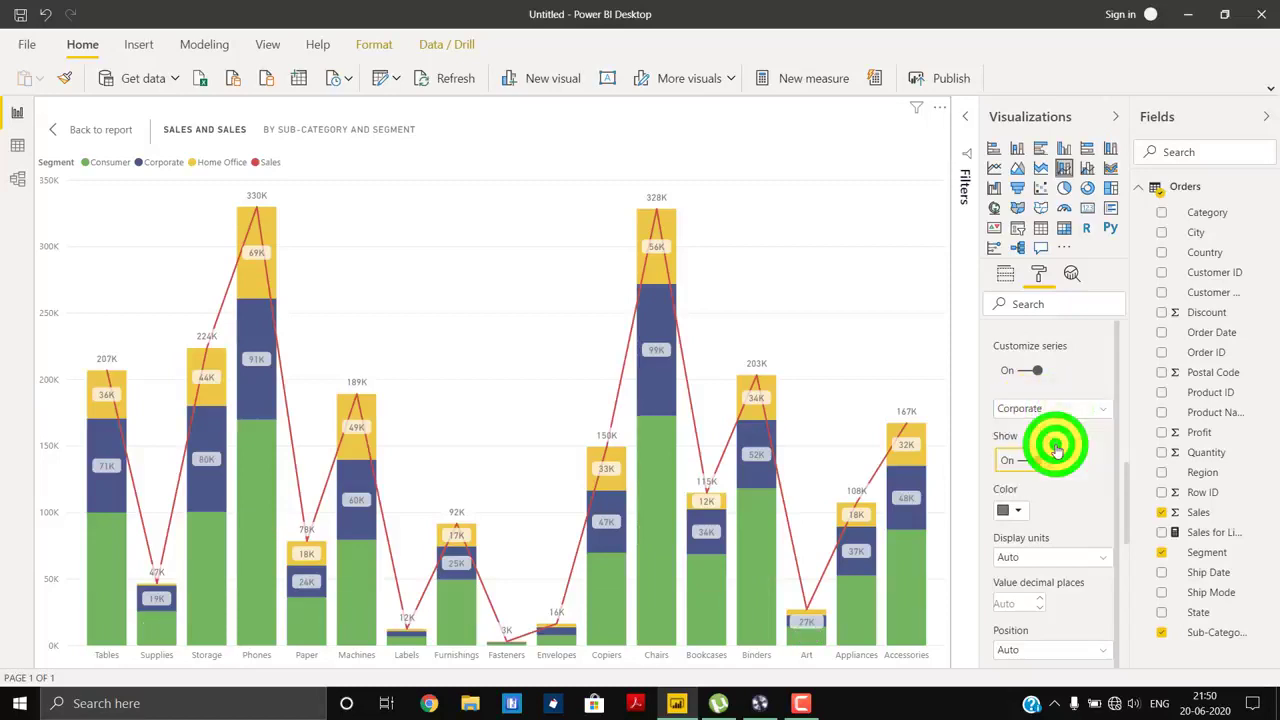
pyautogui.click(1033, 462)
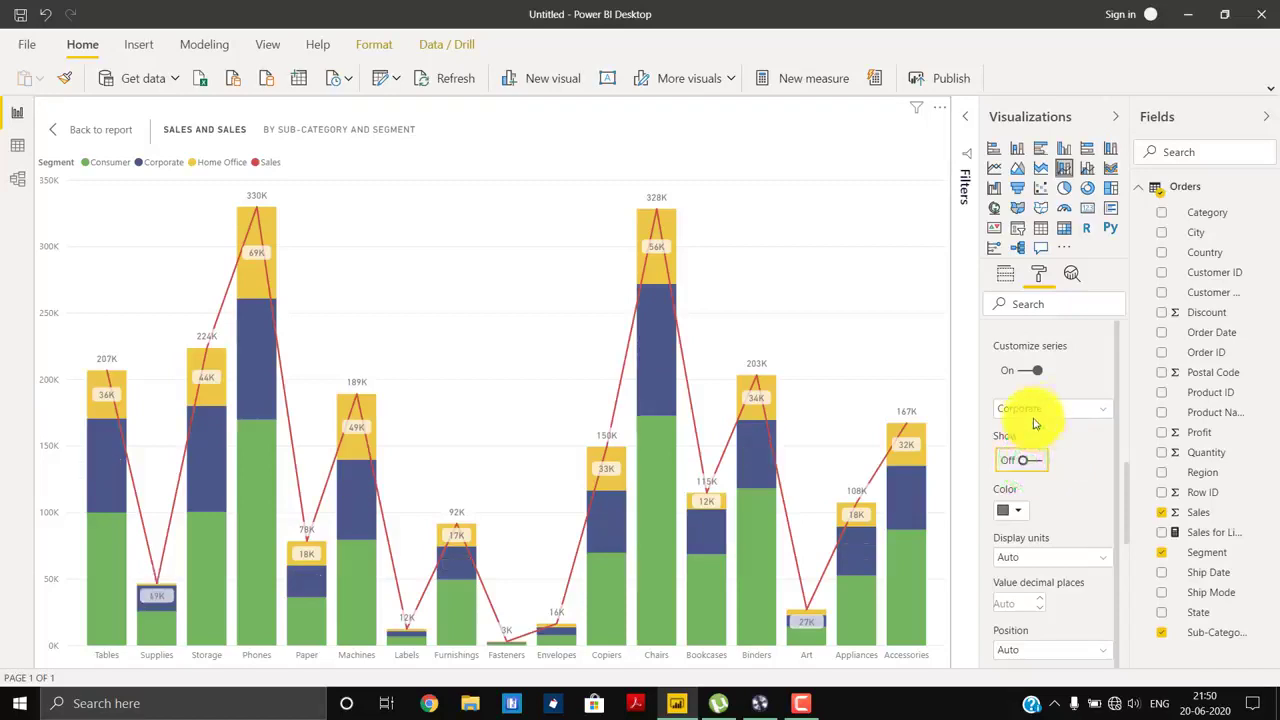
# Hide the Home Office labels and keep labels shown for the Sales series
pyautogui.click(1030, 410)
pyautogui.click(1045, 466)
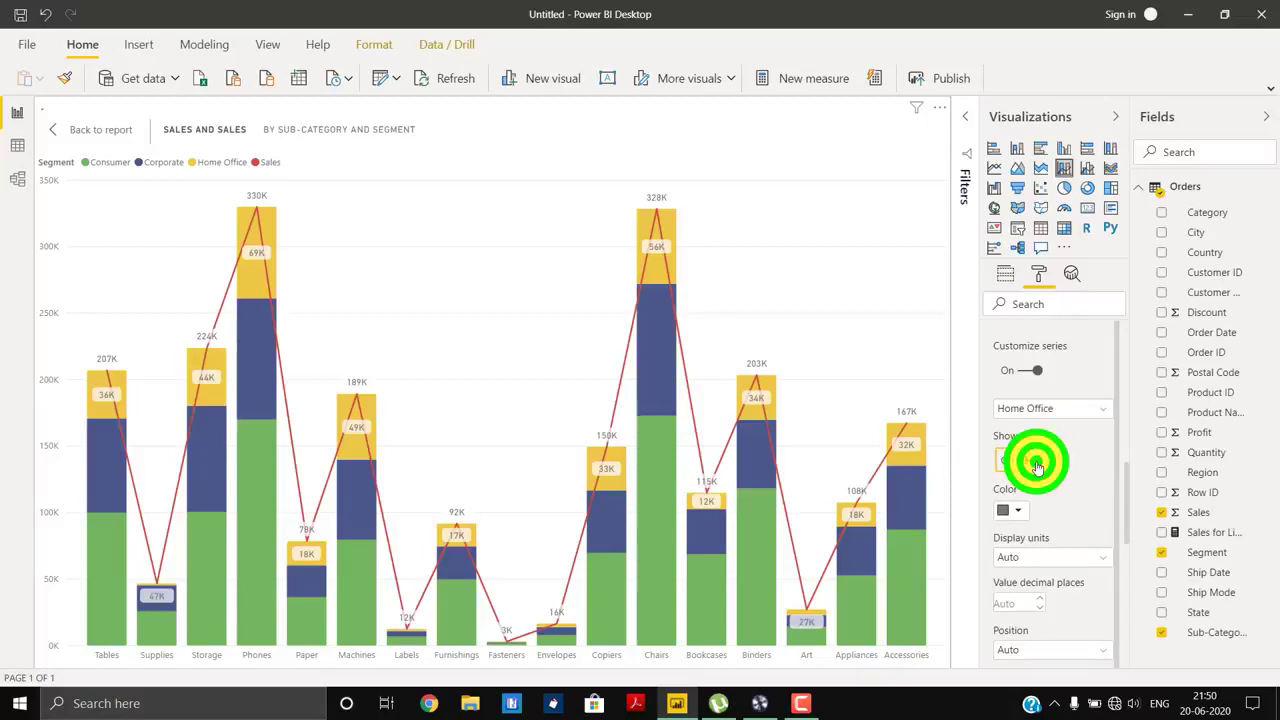
pyautogui.click(1037, 462)
pyautogui.click(1068, 409)
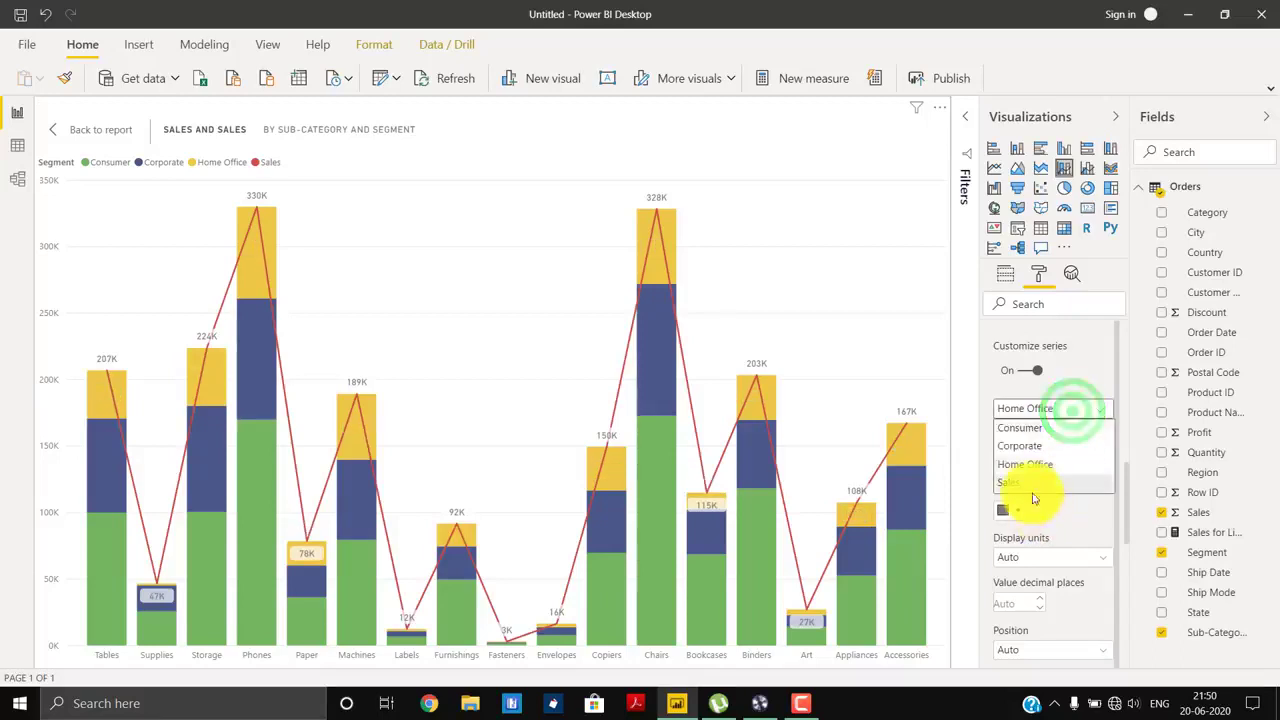
pyautogui.click(1032, 485)
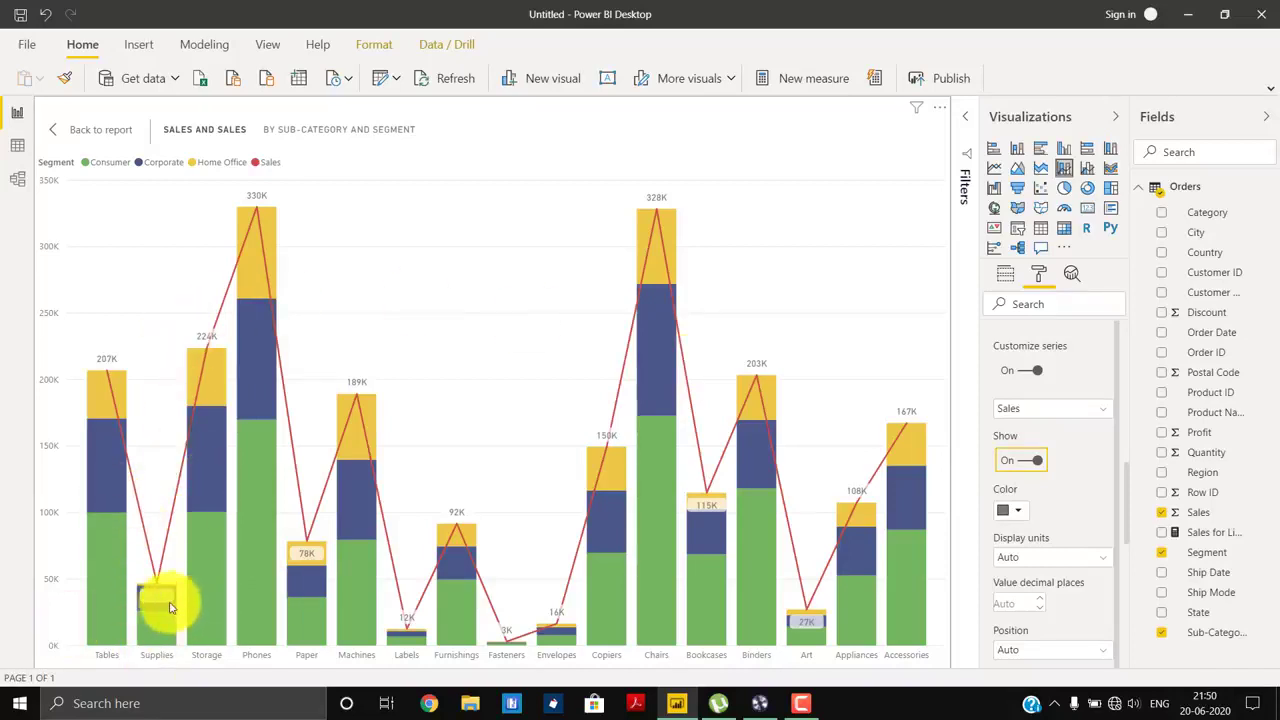
pyautogui.moveTo(158, 610)
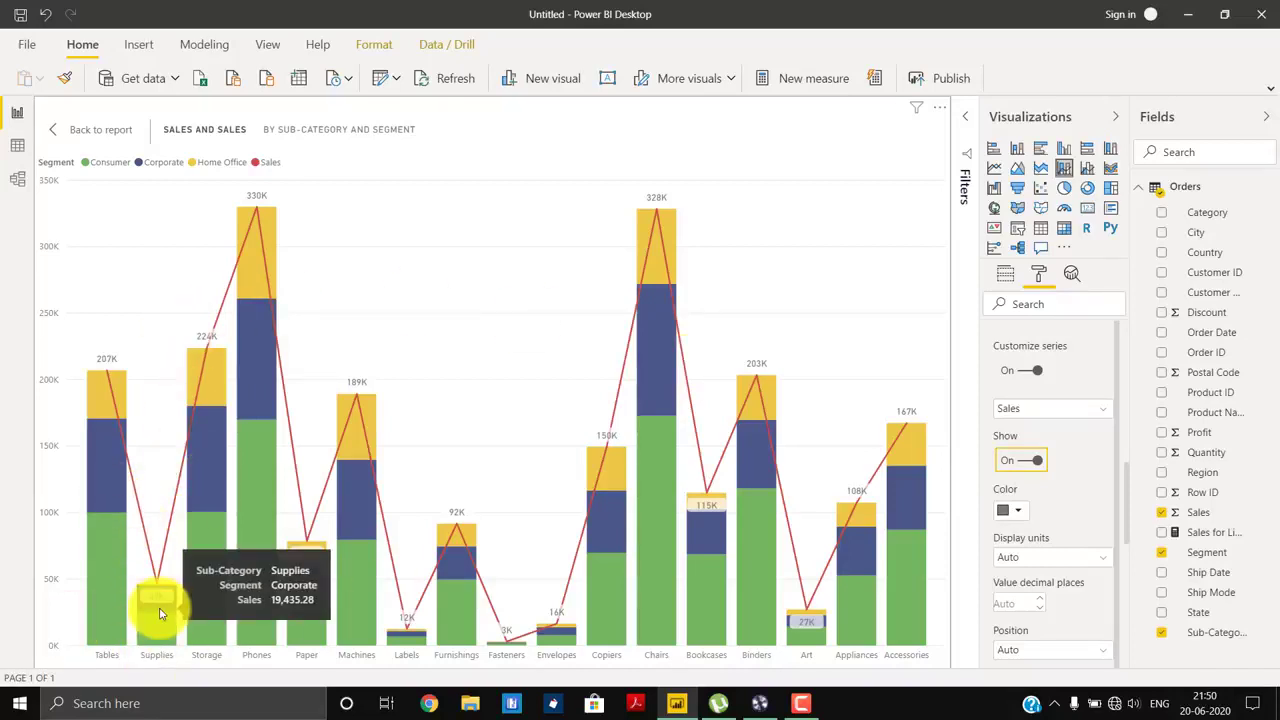
pyautogui.click(1071, 517)
# Set the Sales data label position to Above
pyautogui.scroll(-1, 1071, 527)
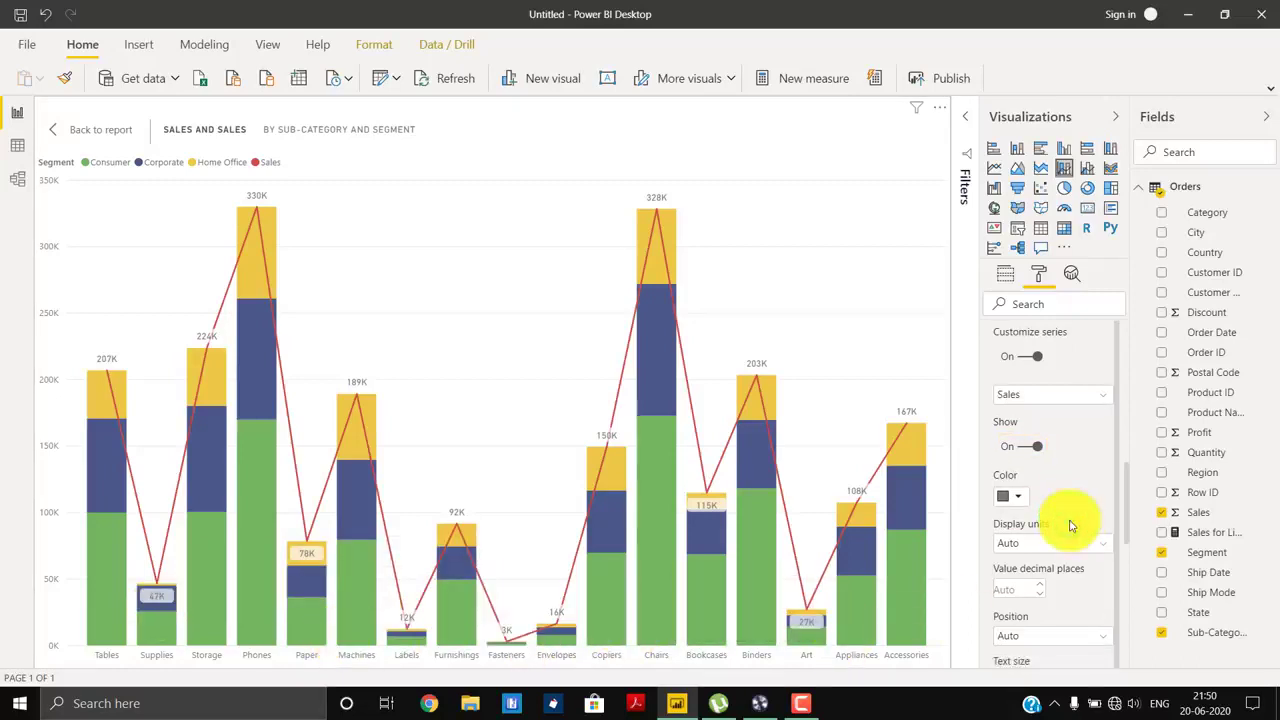
pyautogui.click(1038, 640)
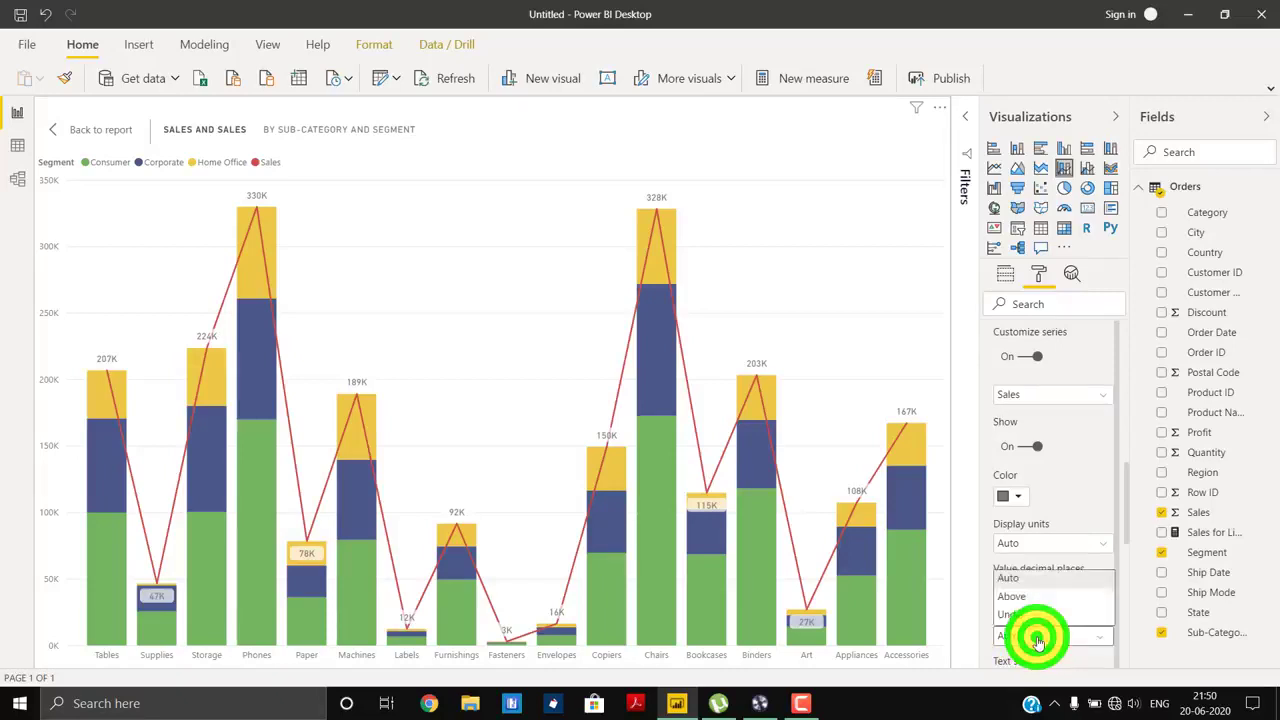
pyautogui.click(1022, 597)
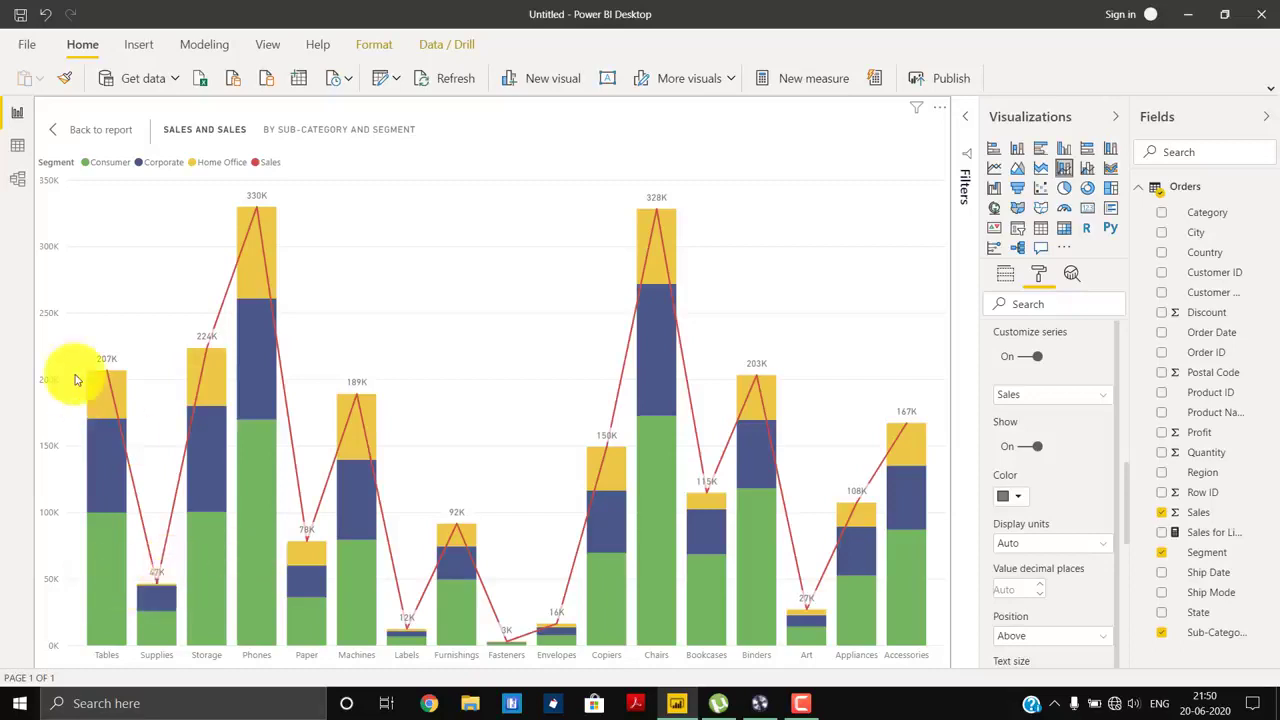
pyautogui.moveTo(881, 477)
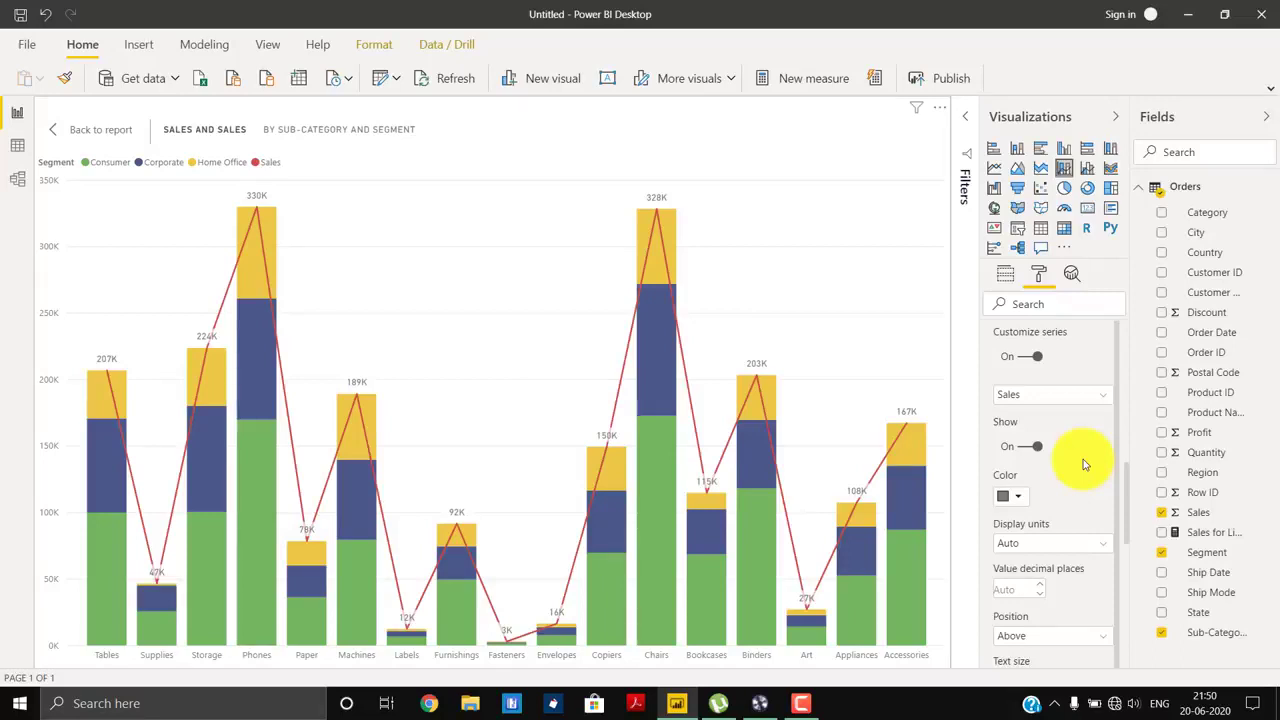
pyautogui.scroll(5, 1075, 500)
# Set the Sales line stroke width to 0 in the Shapes settings
pyautogui.click(1000, 445)
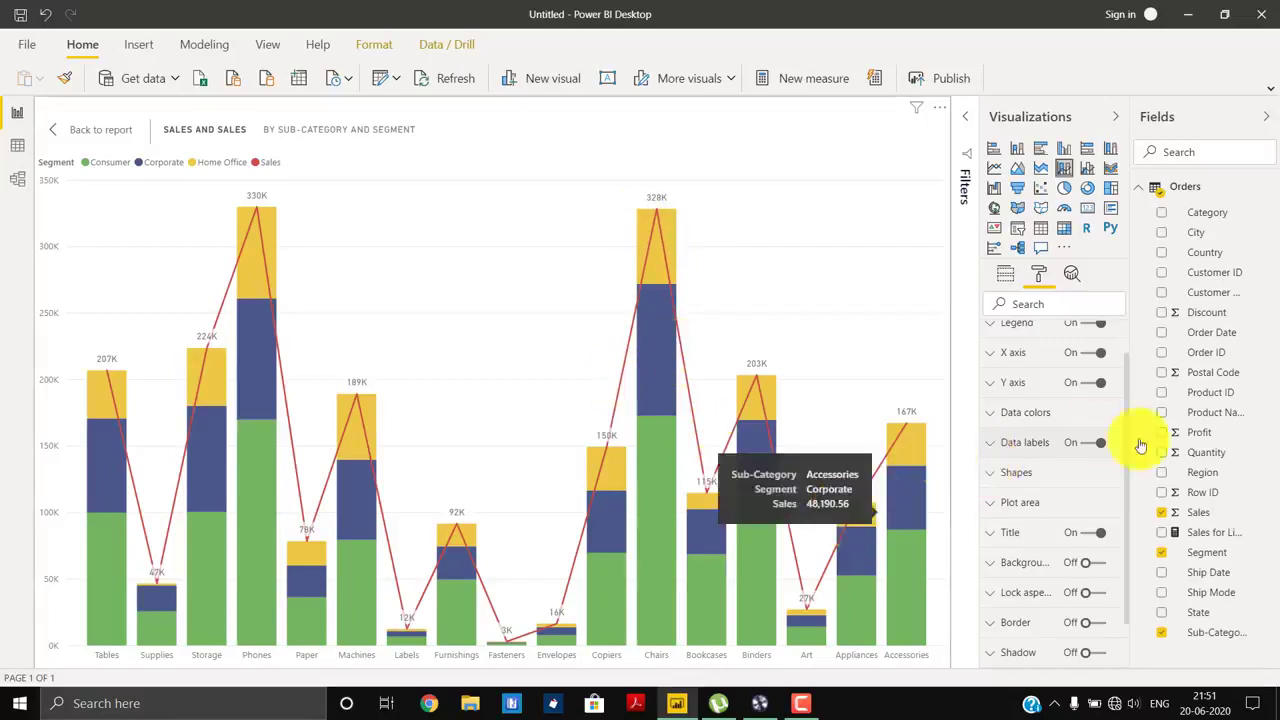
pyautogui.click(1050, 472)
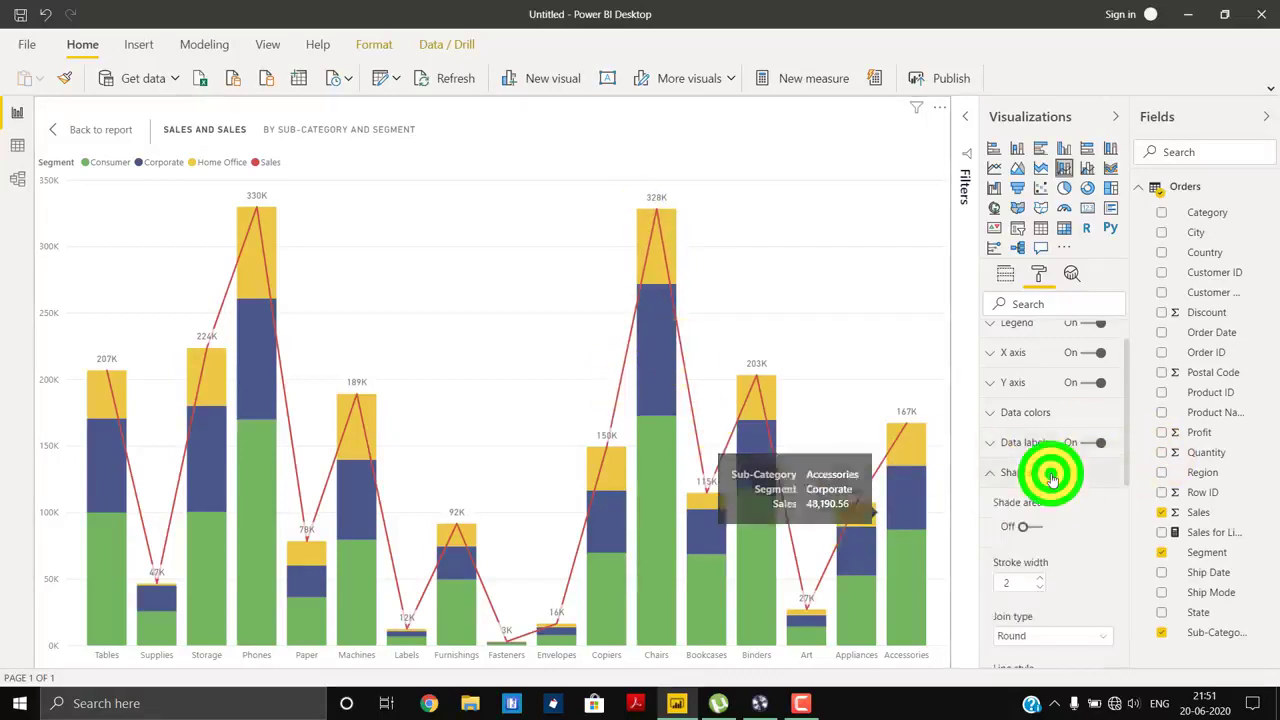
pyautogui.click(1040, 590)
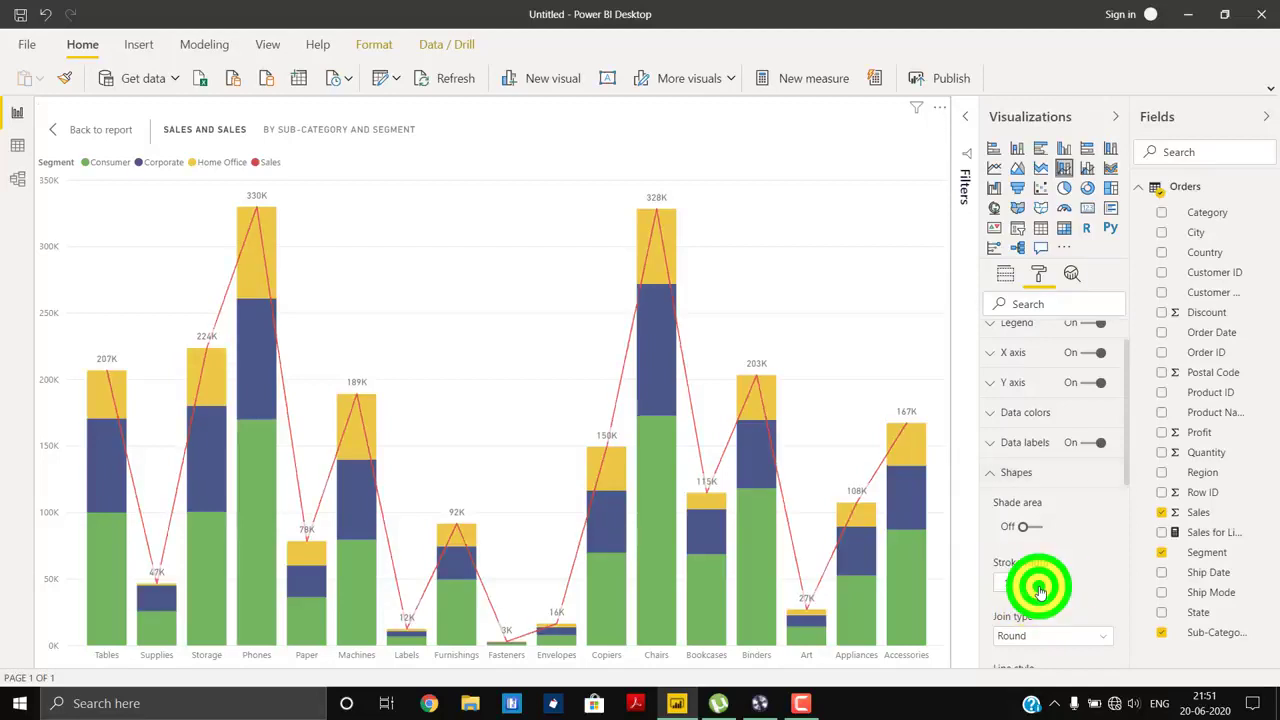
pyautogui.write('0')
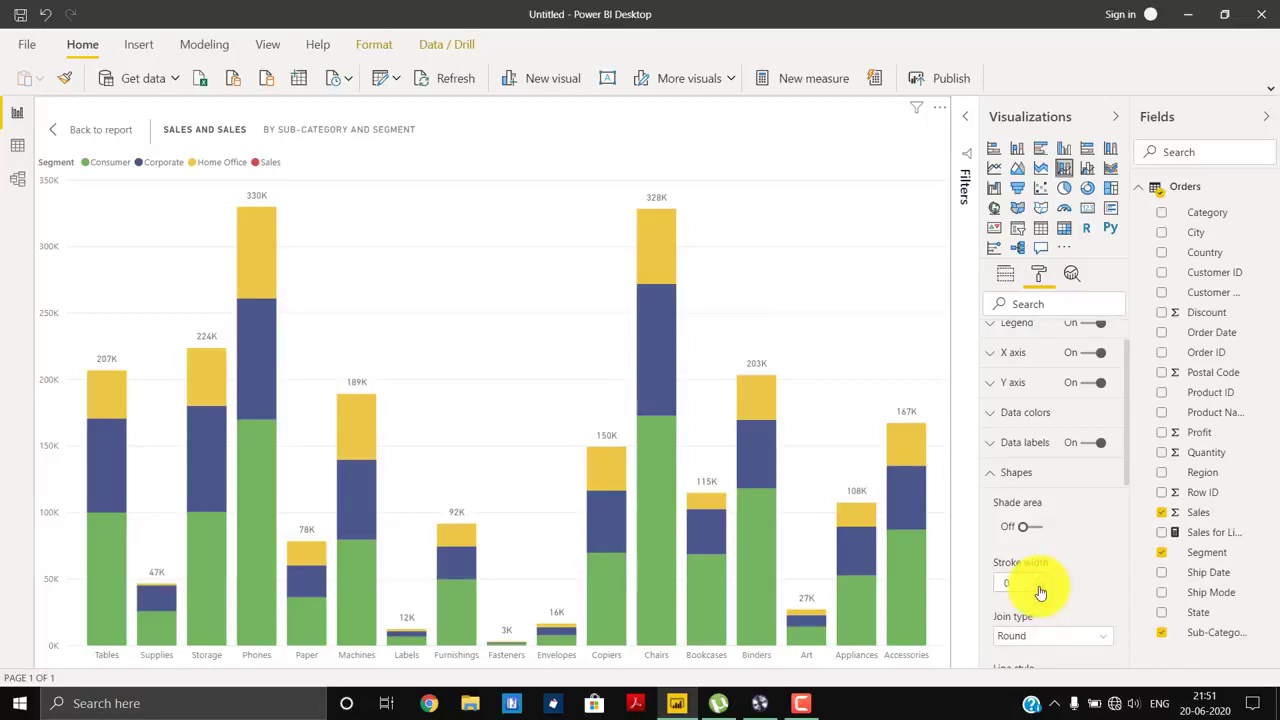
pyautogui.click(1040, 586)
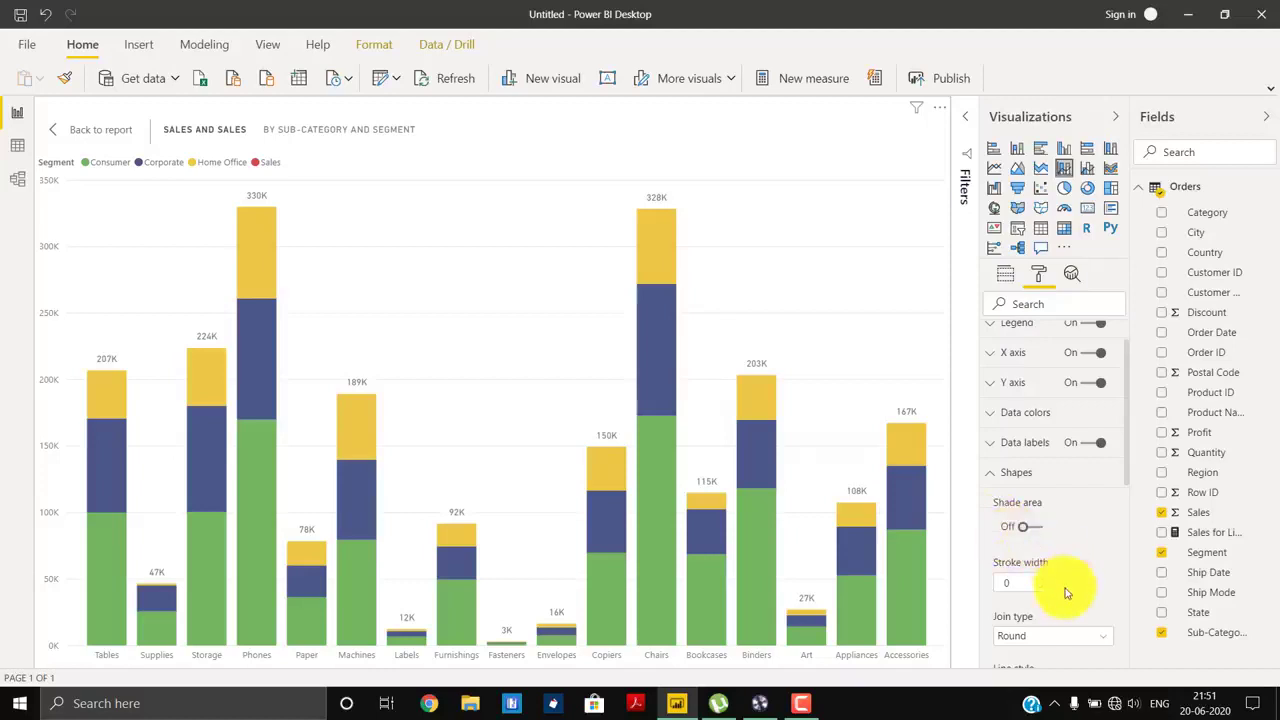
pyautogui.scroll(-2, 1063, 589)
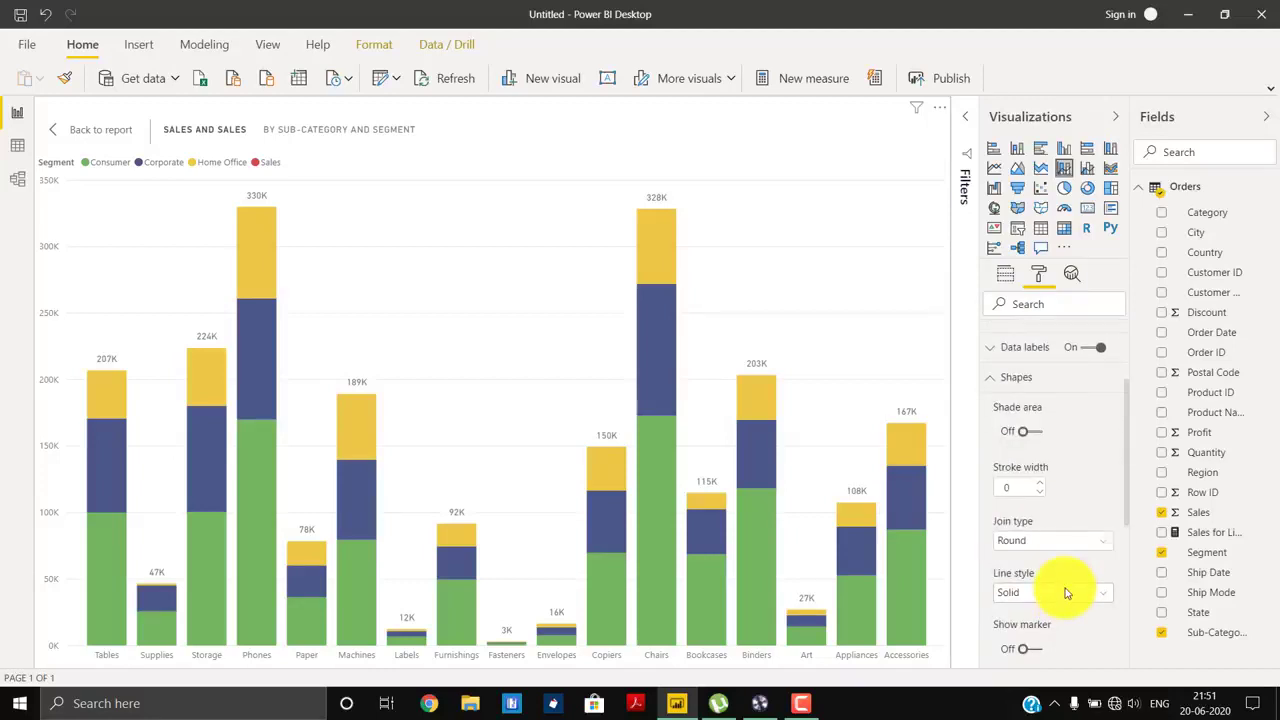
# Turn on Show marker so red dots mark each Sales total
pyautogui.scroll(-1, 1066, 593)
pyautogui.click(1032, 609)
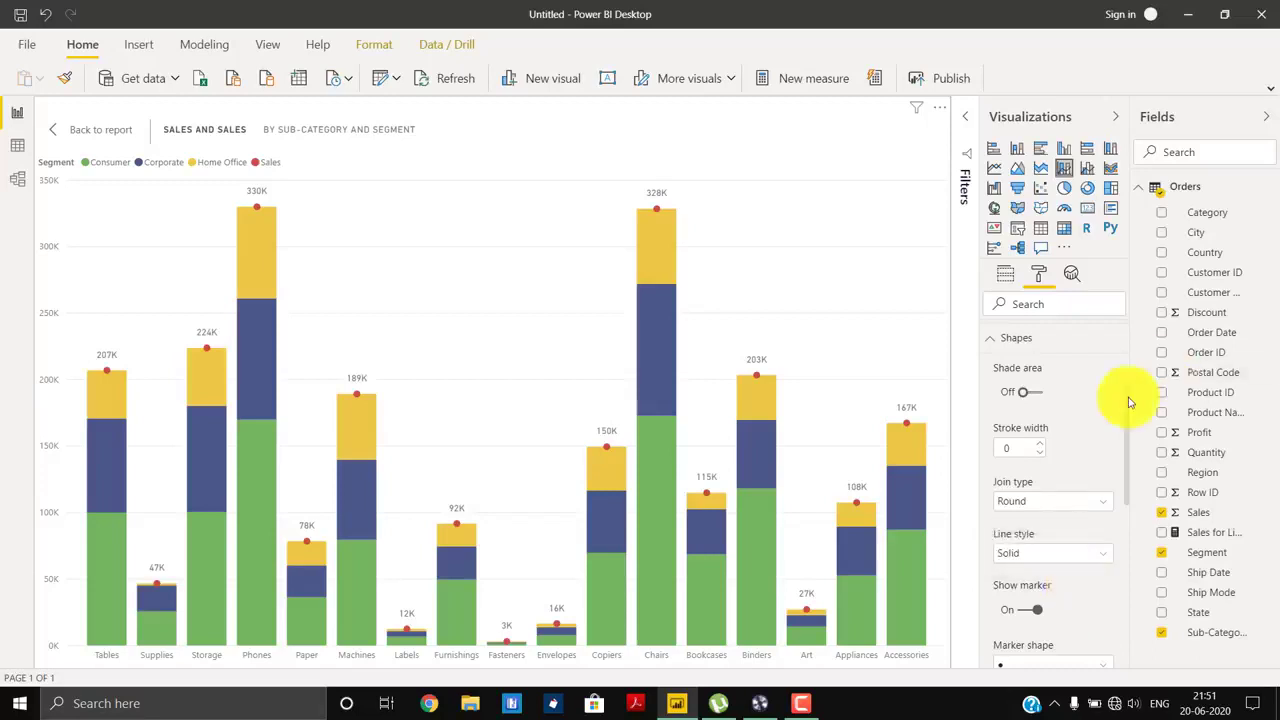
pyautogui.moveTo(1129, 401); pyautogui.dragTo(1128, 337)
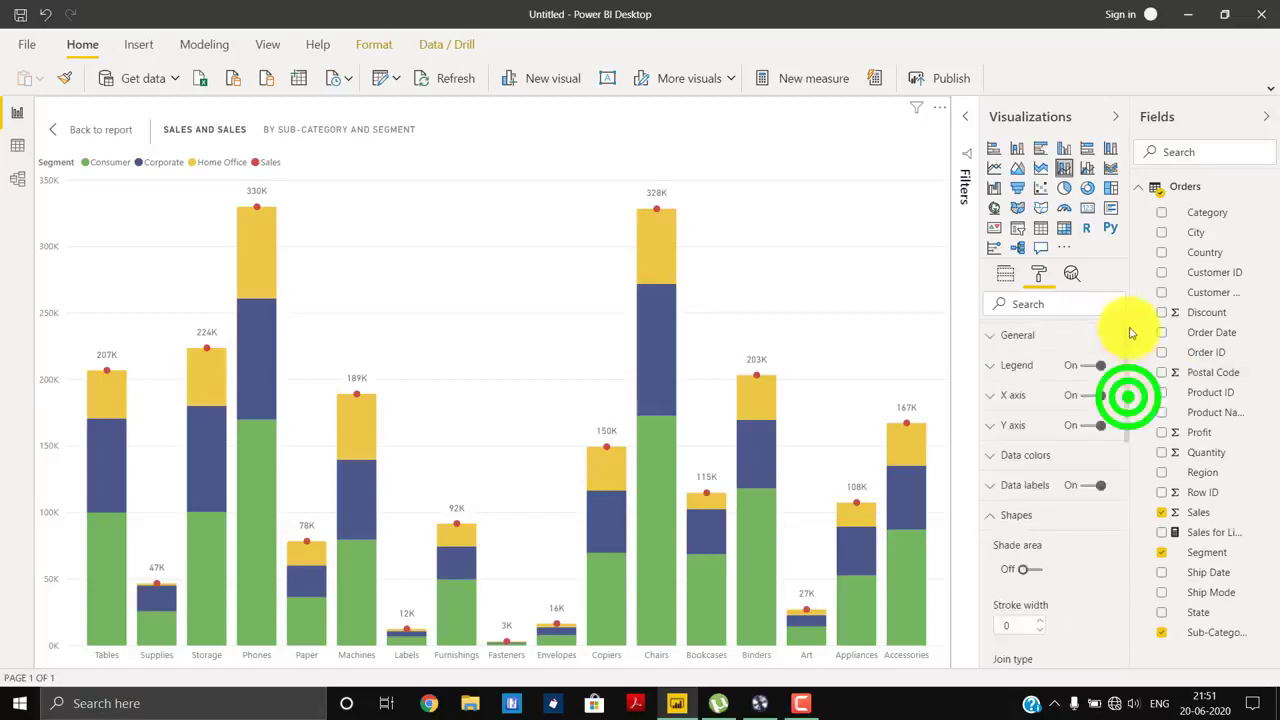
# In Y axis settings, turn on Show secondary and Align zeros
pyautogui.click(1020, 427)
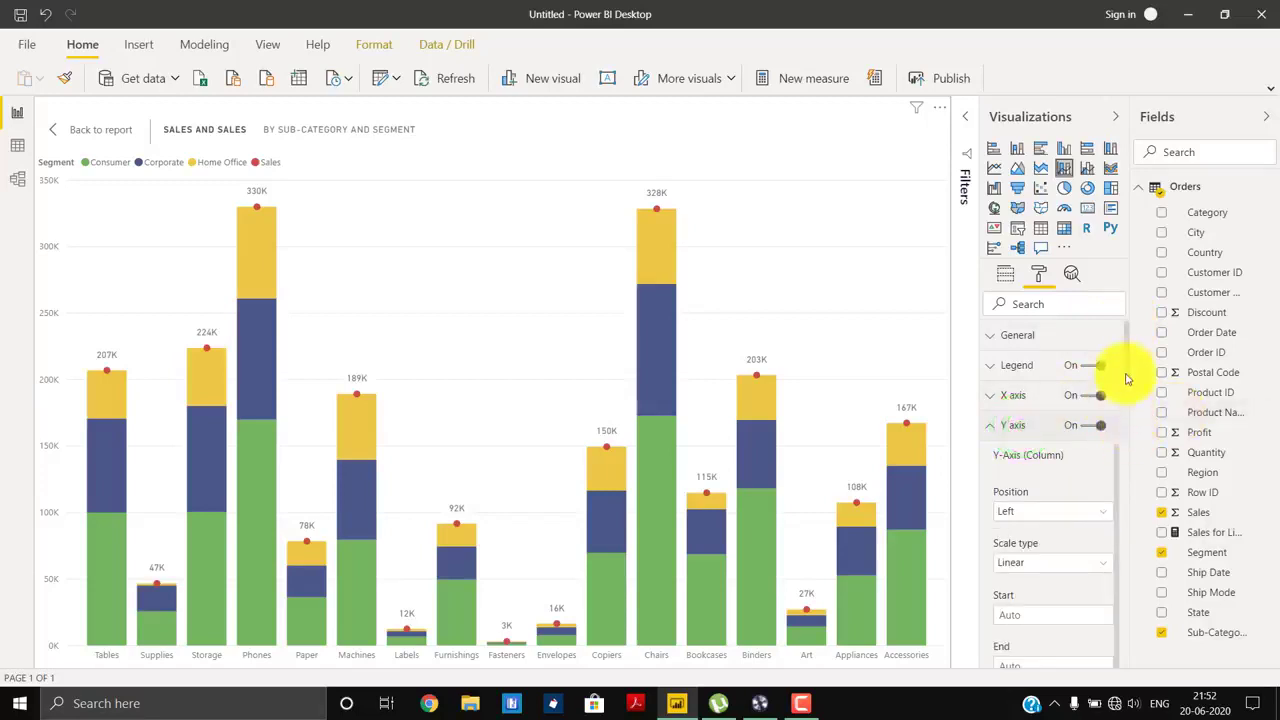
pyautogui.scroll(-5, 1127, 368)
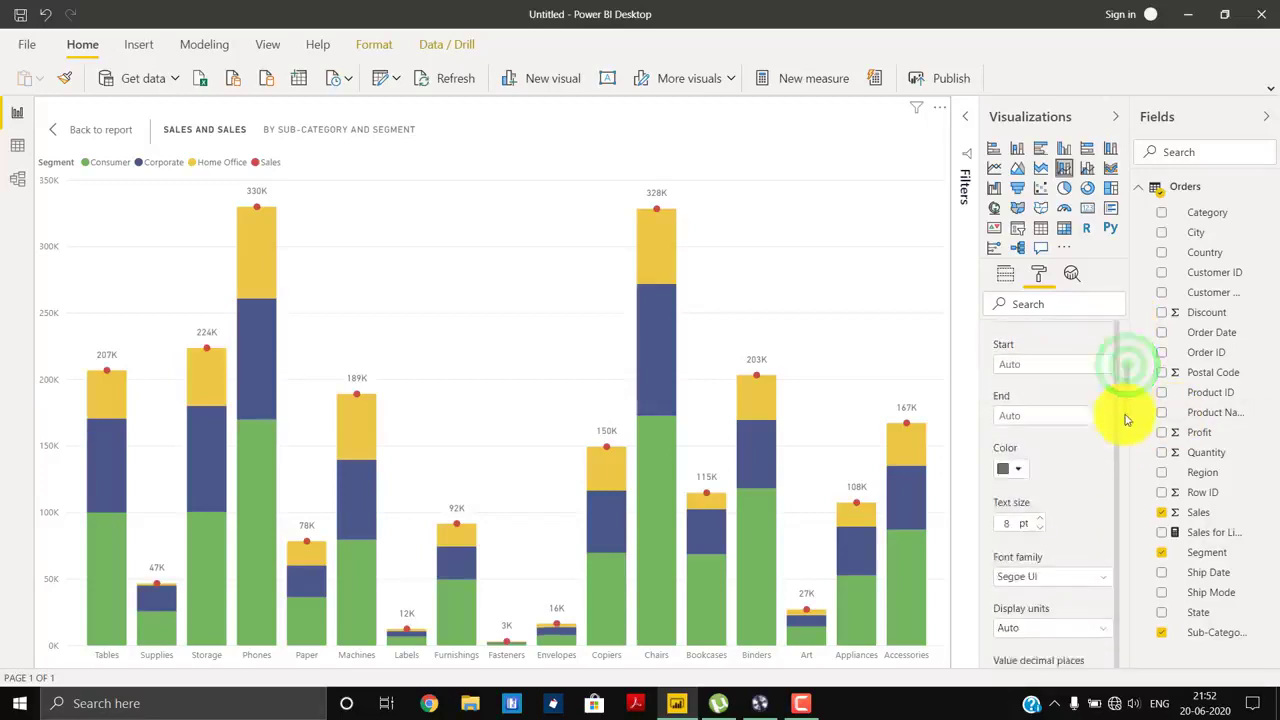
pyautogui.scroll(-4, 1125, 460)
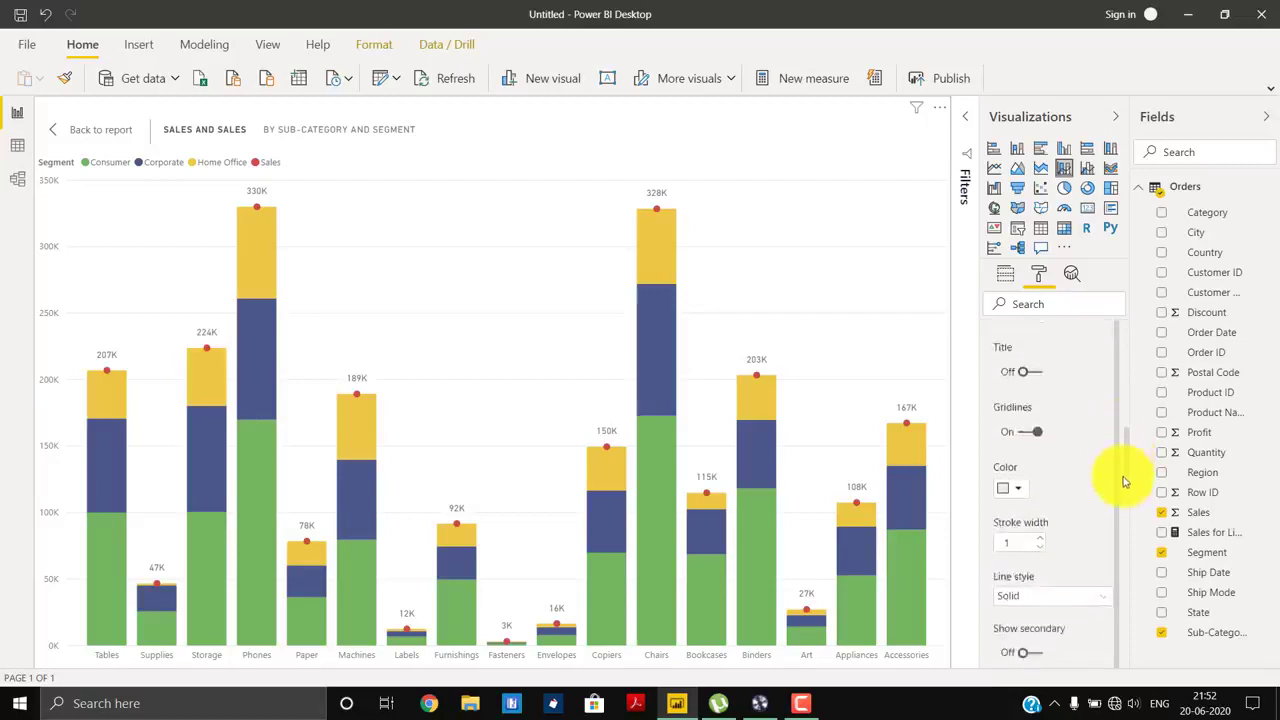
pyautogui.click(1020, 543)
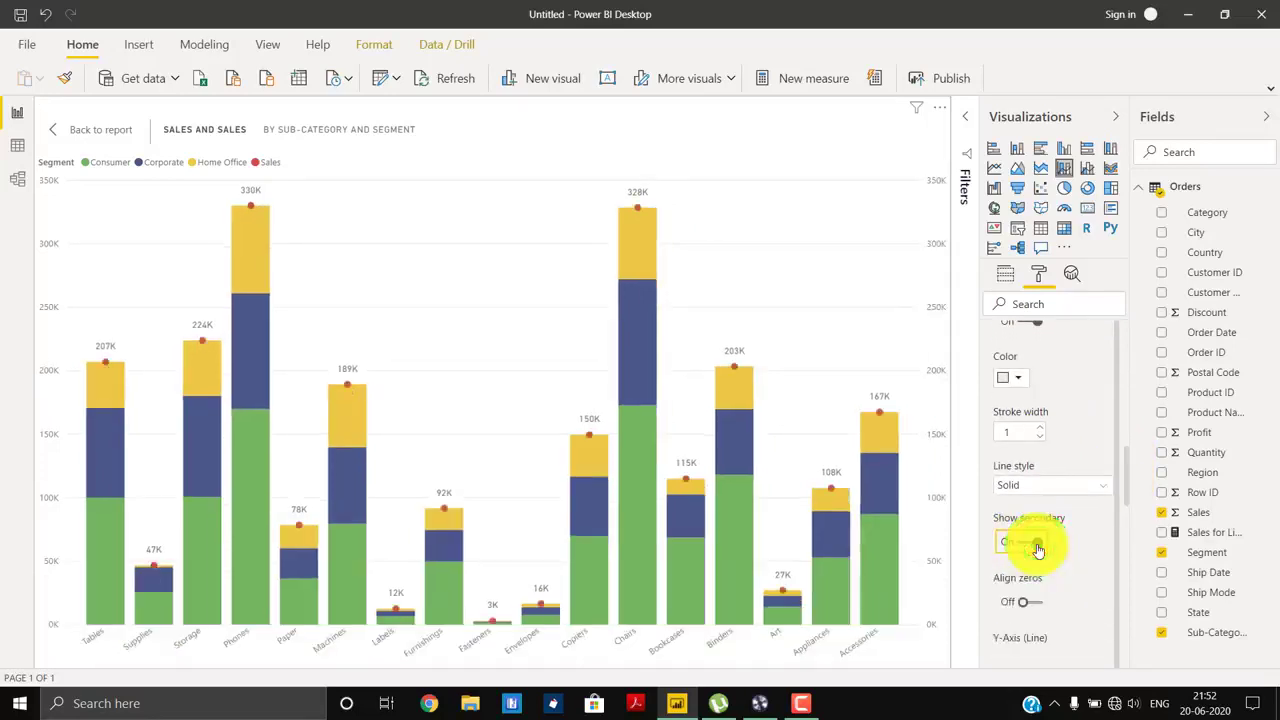
pyautogui.click(1040, 601)
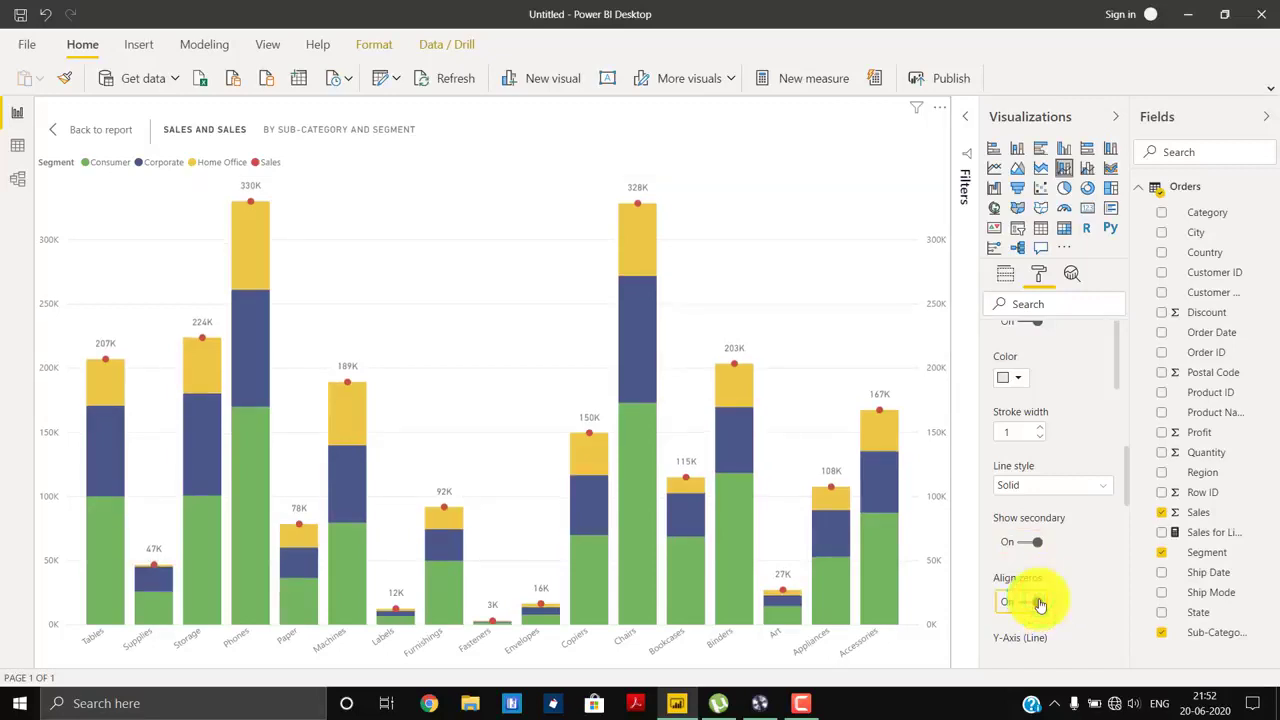